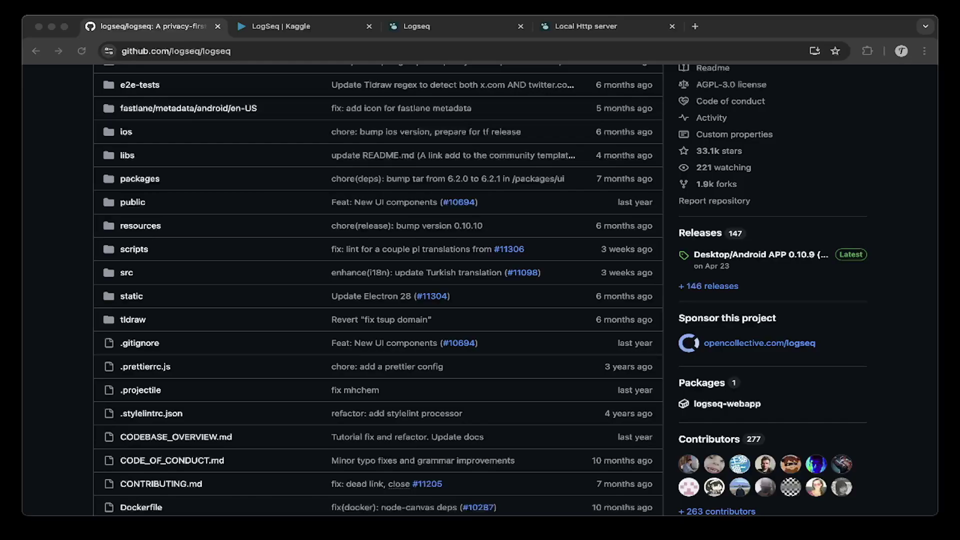
Step: Look through the file list, sidebar details and README of the logseq/logseq GitHub repository
scroll(404, 225, up, 4)
scroll(404, 224, down, 4)
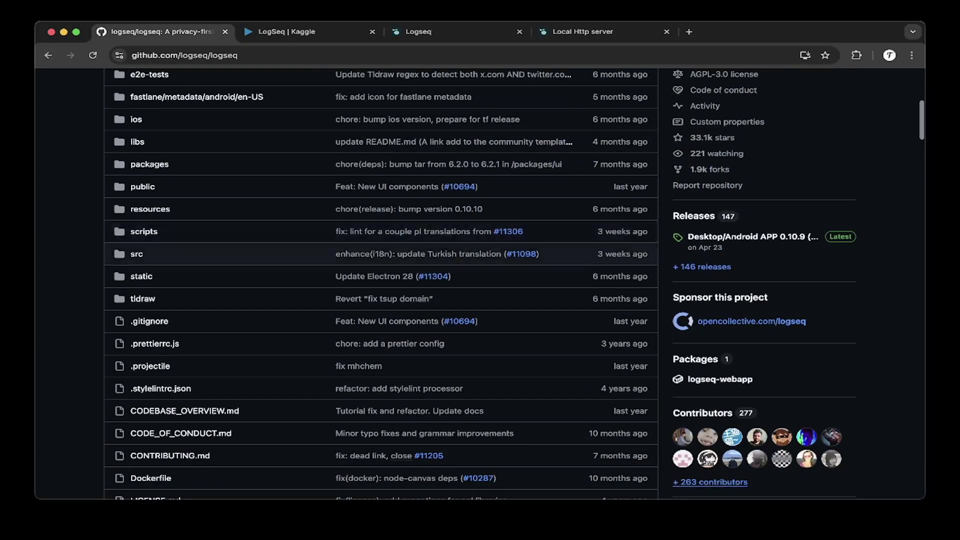
scroll(380, 200, down, 5)
scroll(379, 153, up, 6)
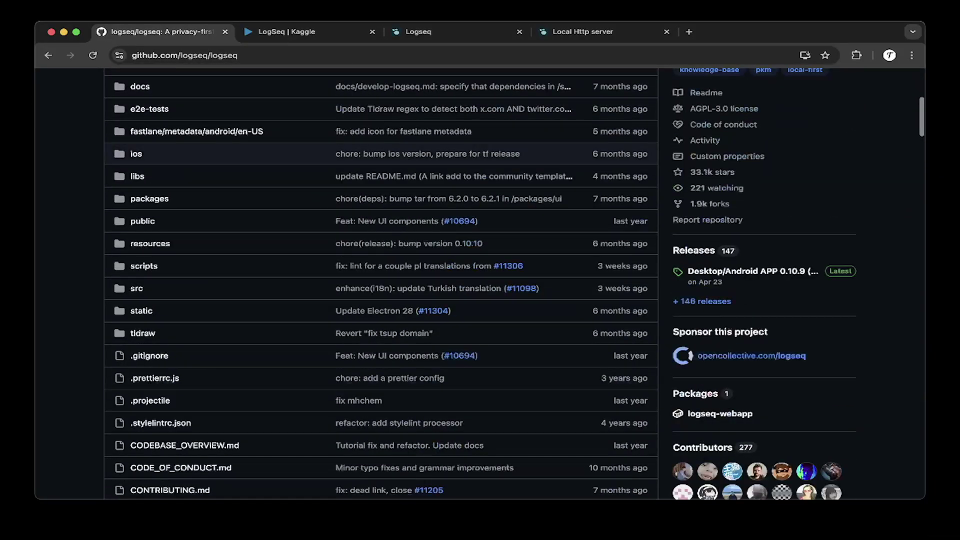
scroll(379, 198, down, 10)
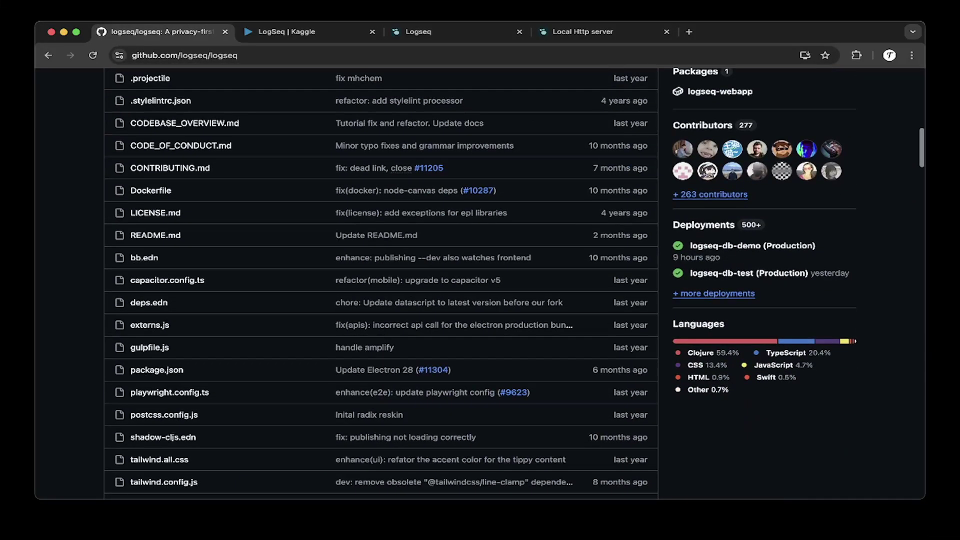
scroll(380, 280, down, 20)
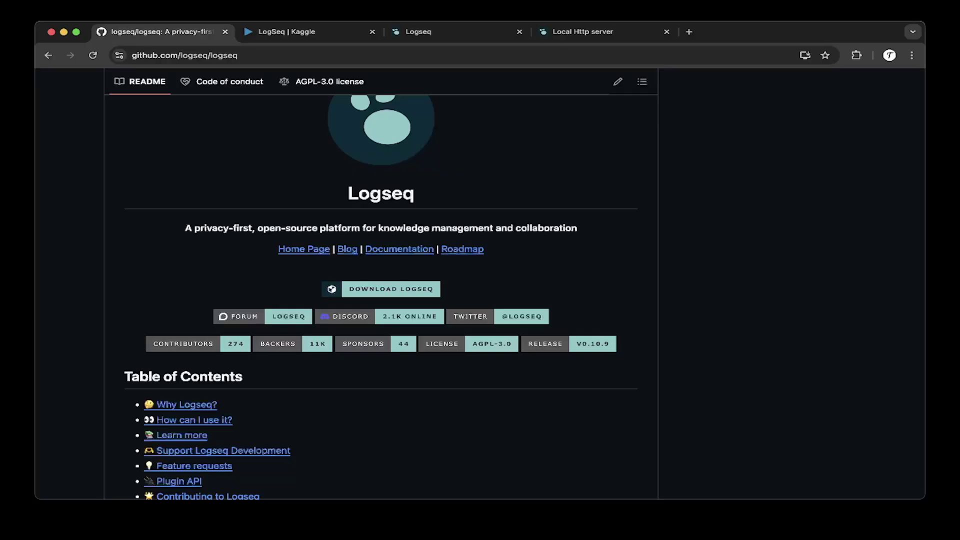
scroll(114, 193, up, 15)
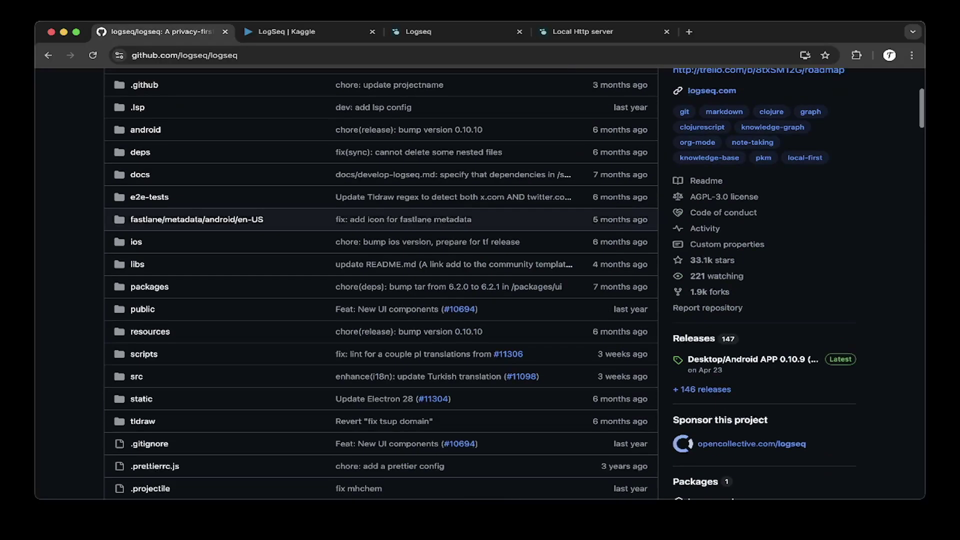
Step: Open the repository's docs folder, view its list of files and return to the logseq root
scroll(114, 222, up, 2)
click(137, 224)
scroll(138, 224, down, 1)
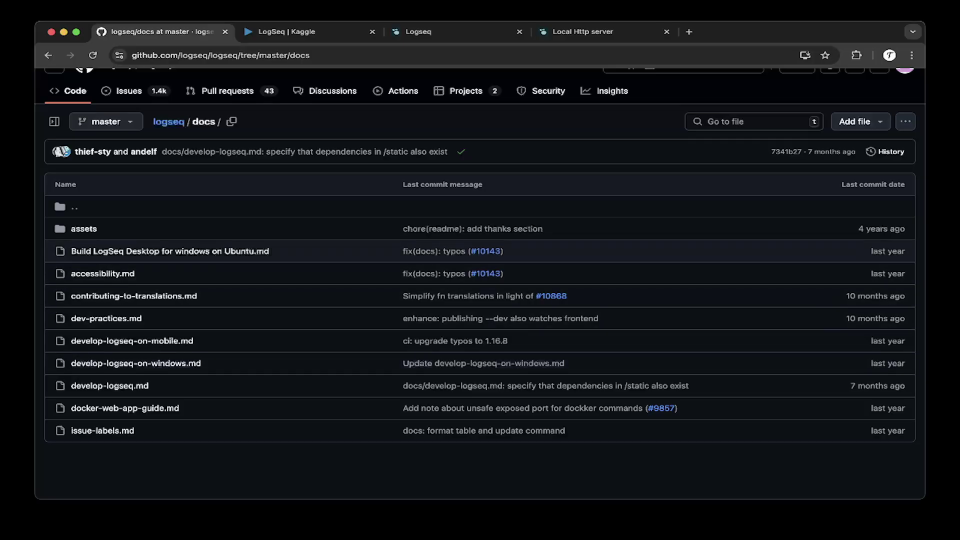
scroll(106, 318, down, 1)
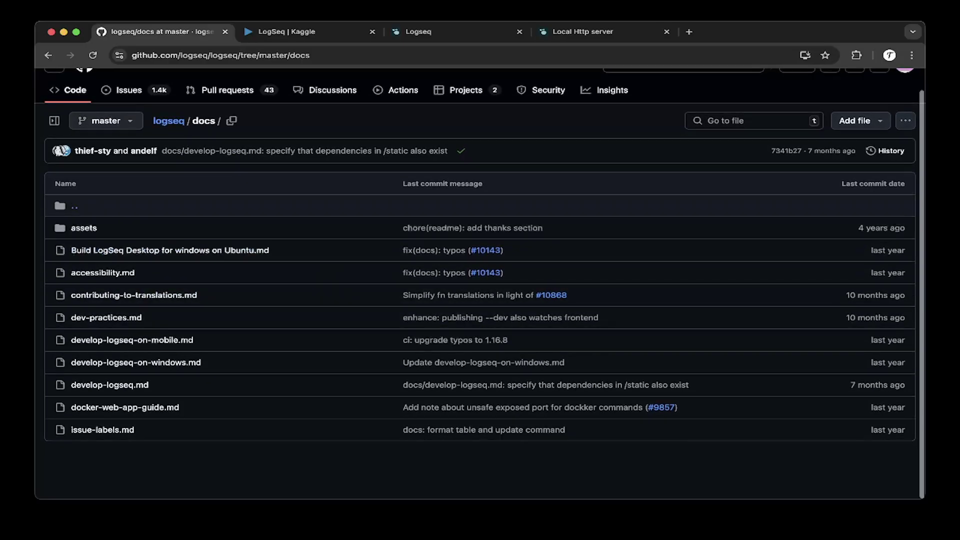
click(168, 122)
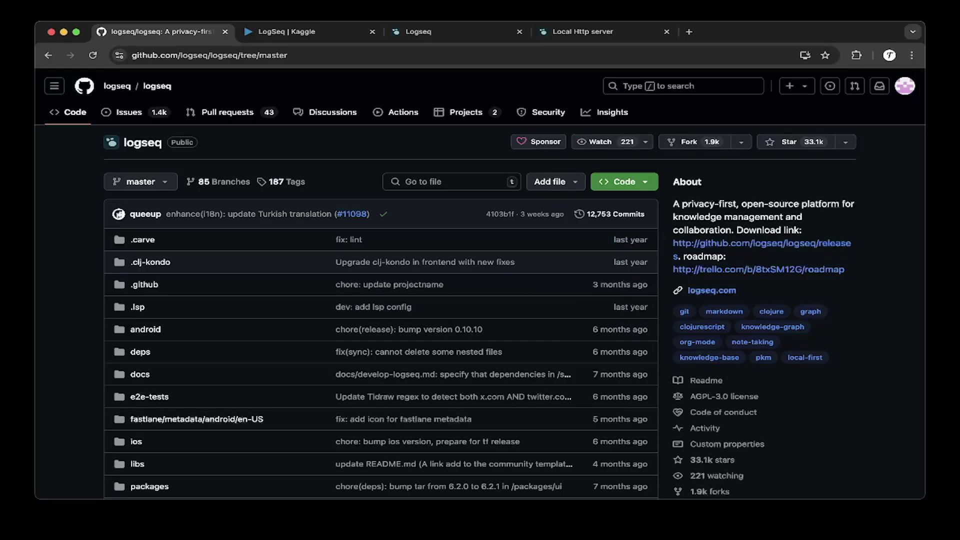
Step: View the start of the LogSeq Kaggle notebook, switch to the running Logseq app and briefly check its flashcards
click(286, 32)
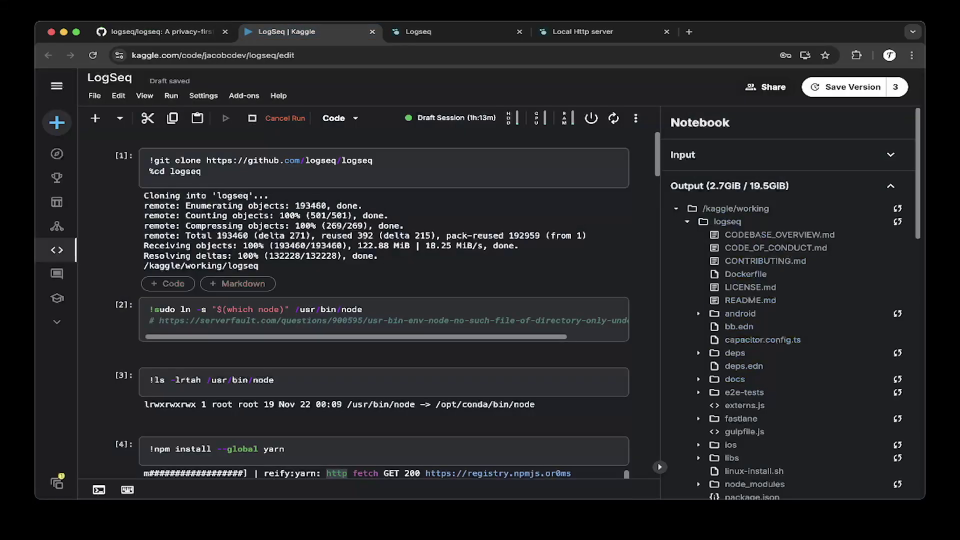
scroll(383, 305, down, 1)
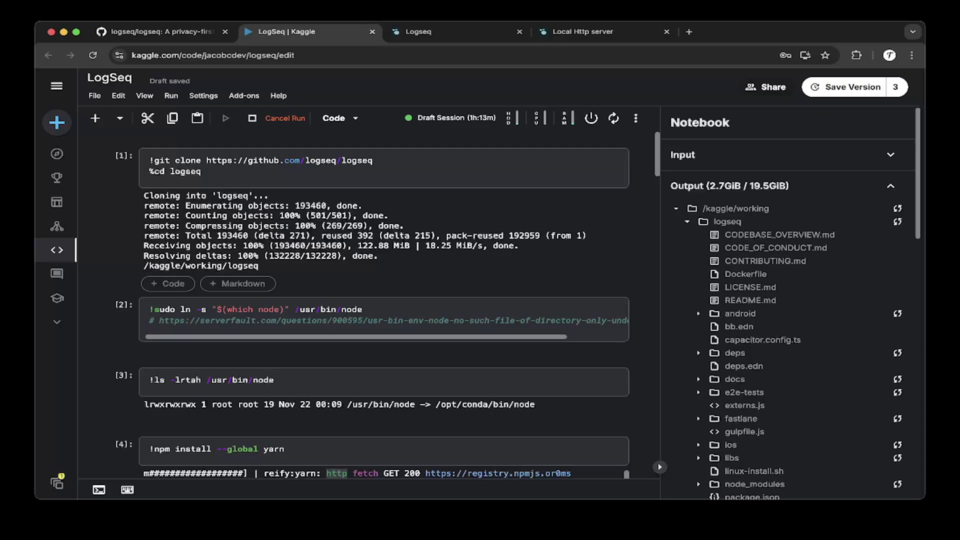
click(455, 32)
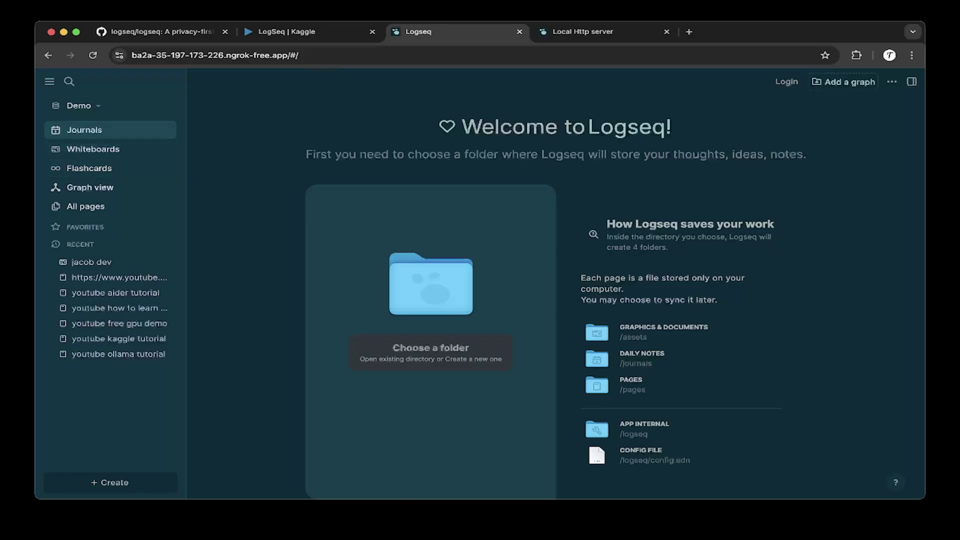
click(89, 168)
key(Escape)
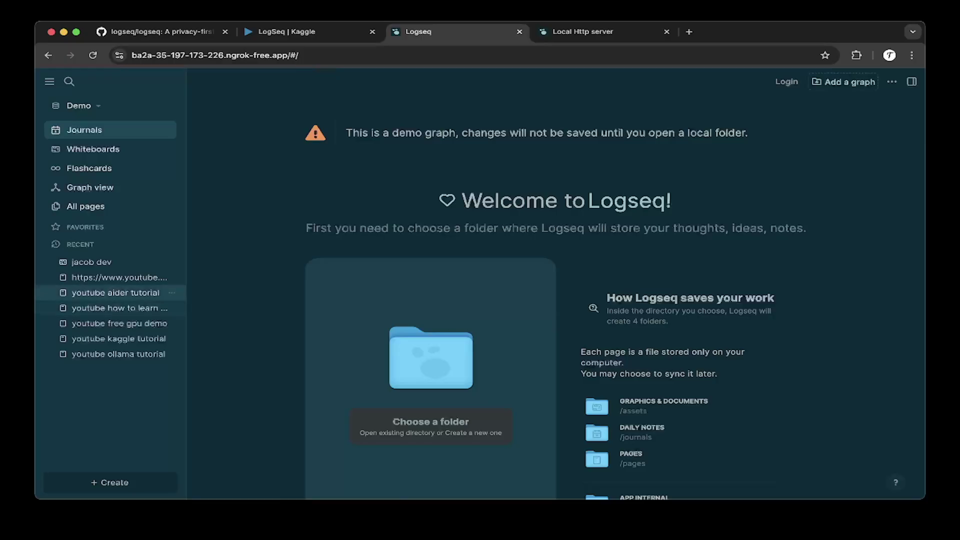
Step: Browse the recent Logseq pages, including the kaggle tutorial page, ending on the "youtube aider tutorial" page
click(116, 292)
click(120, 308)
click(115, 292)
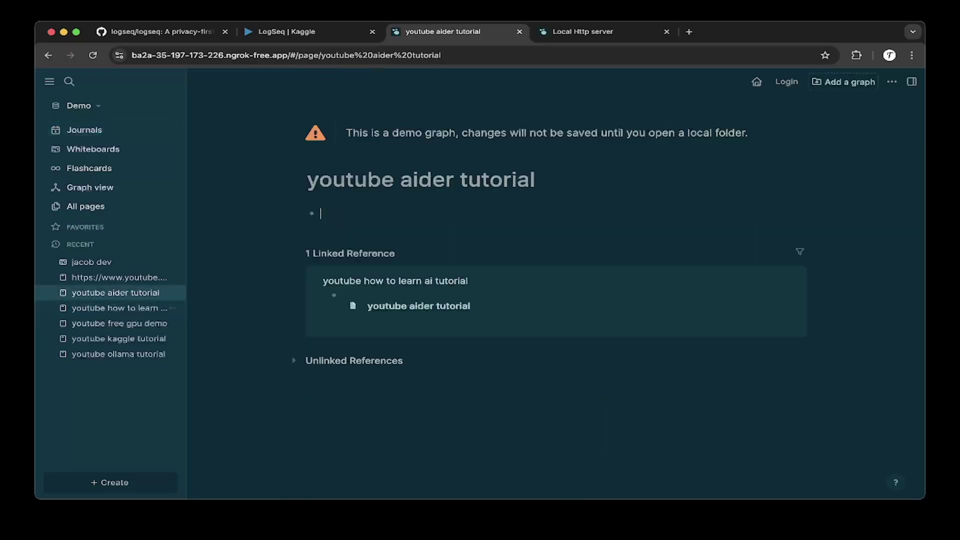
click(119, 308)
click(119, 323)
click(118, 338)
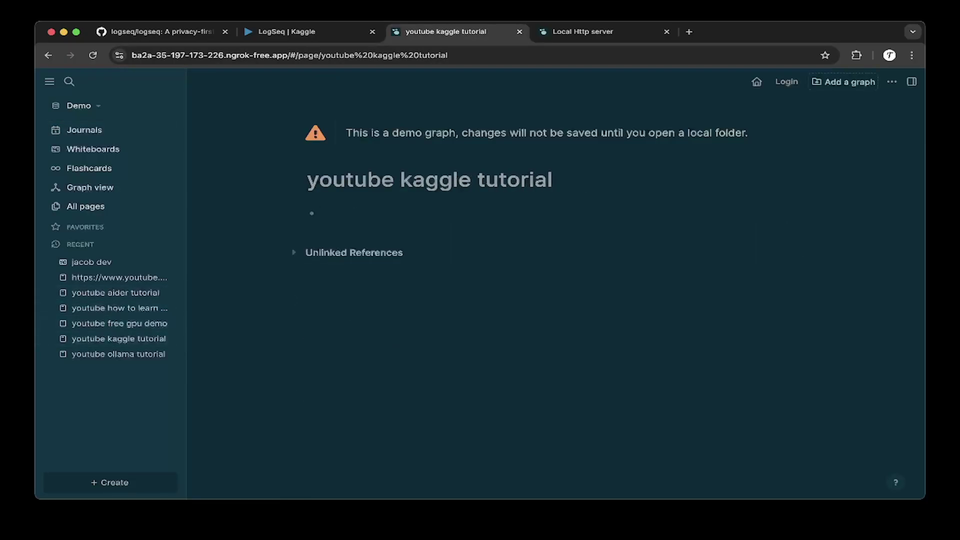
click(116, 292)
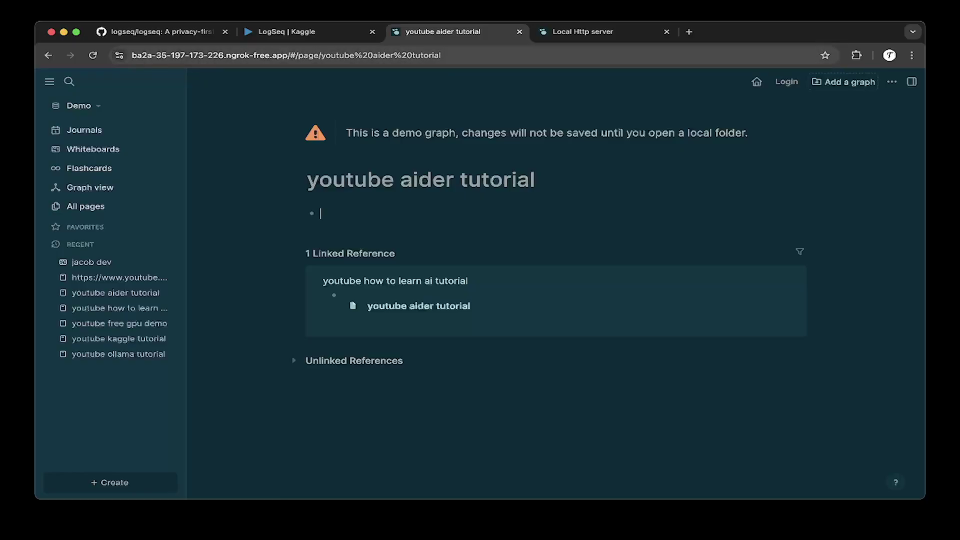
Step: Switch to the LogSeq Kaggle notebook and review the cell that clones the logseq repository and enters its folder
click(307, 32)
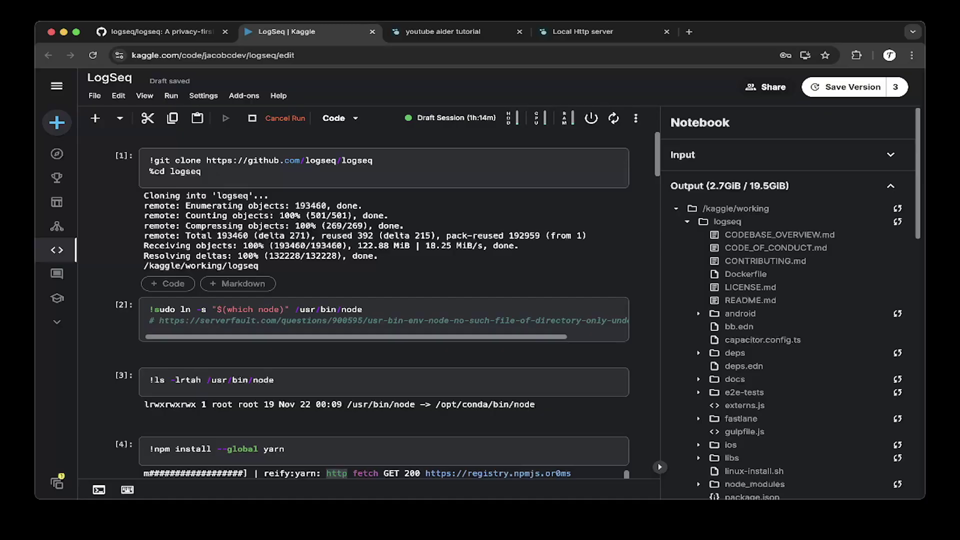
drag(201, 171, 148, 160)
click(200, 171)
scroll(201, 174, down, 1)
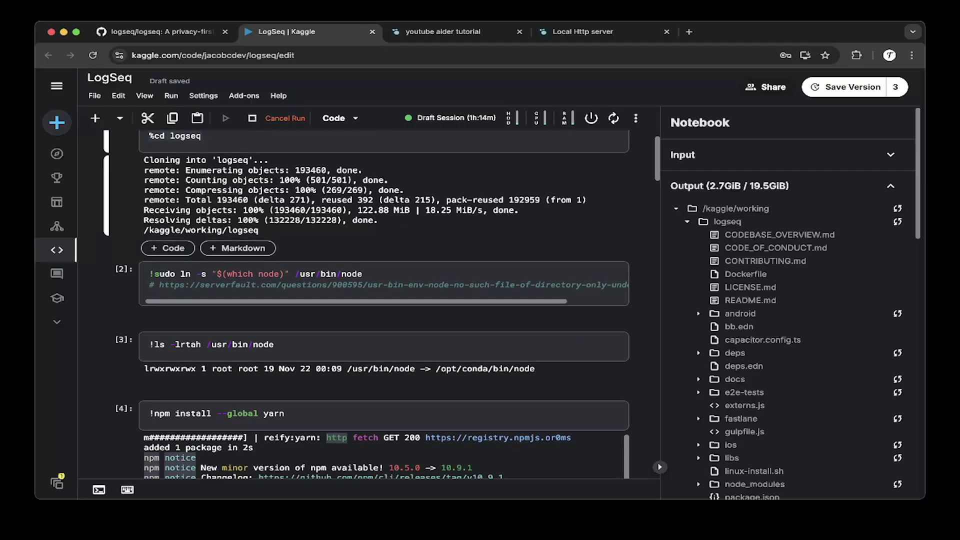
scroll(366, 304, down, 1)
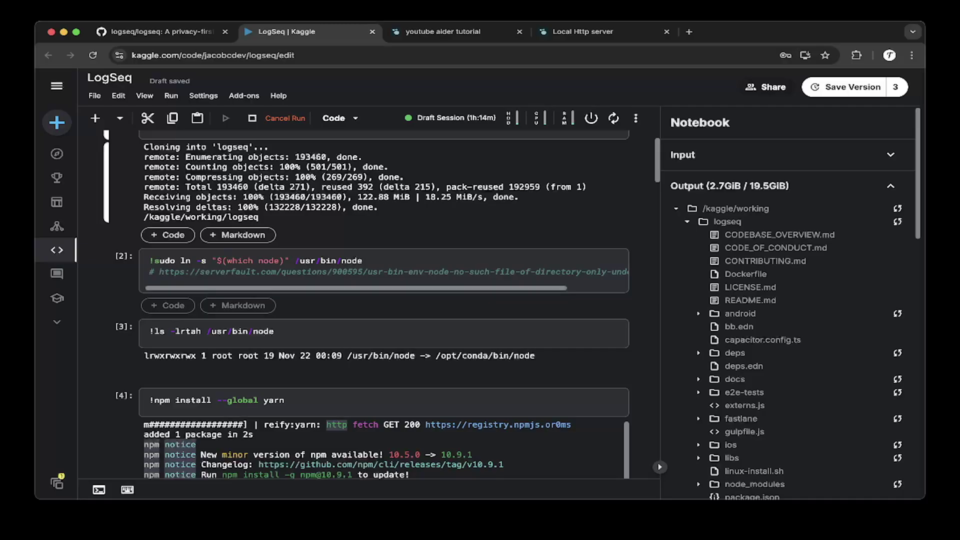
Step: Review the cells that symlink node to /usr/bin/node and list the link with ls -lrtah
drag(363, 260, 169, 261)
click(363, 272)
drag(363, 260, 164, 261)
click(164, 261)
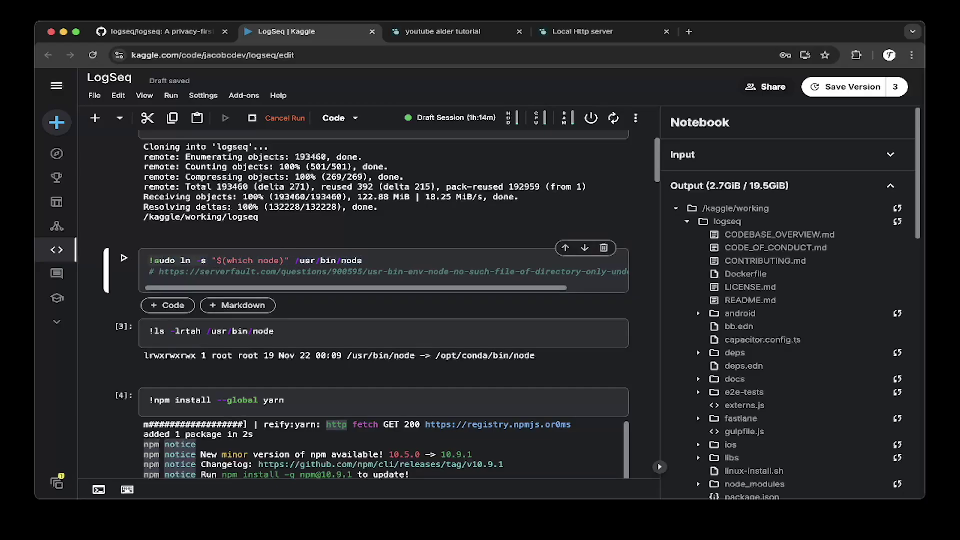
scroll(382, 305, down, 1)
click(275, 300)
scroll(381, 305, down, 1)
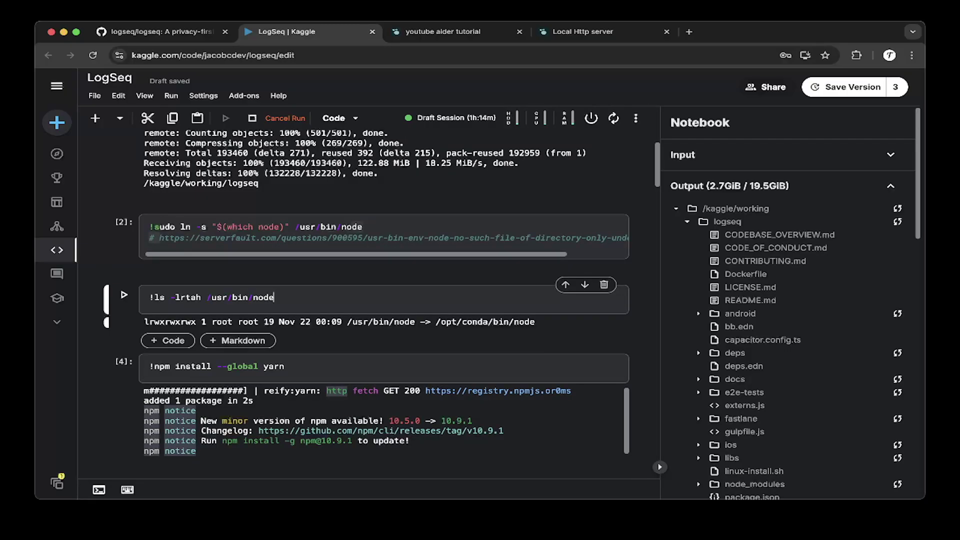
Step: Examine the notebook cells that install yarn globally through npm and run yarn for the project's dependencies
key(Down)
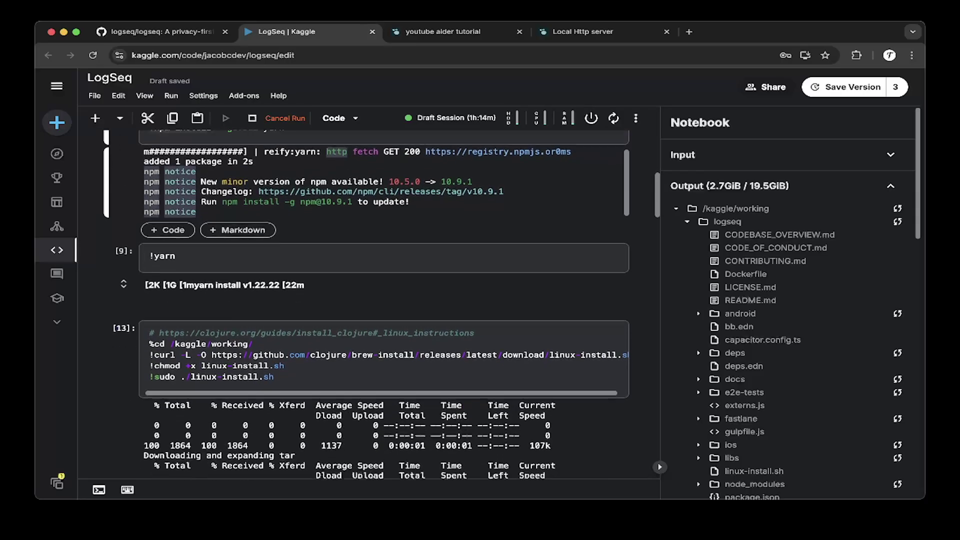
click(176, 227)
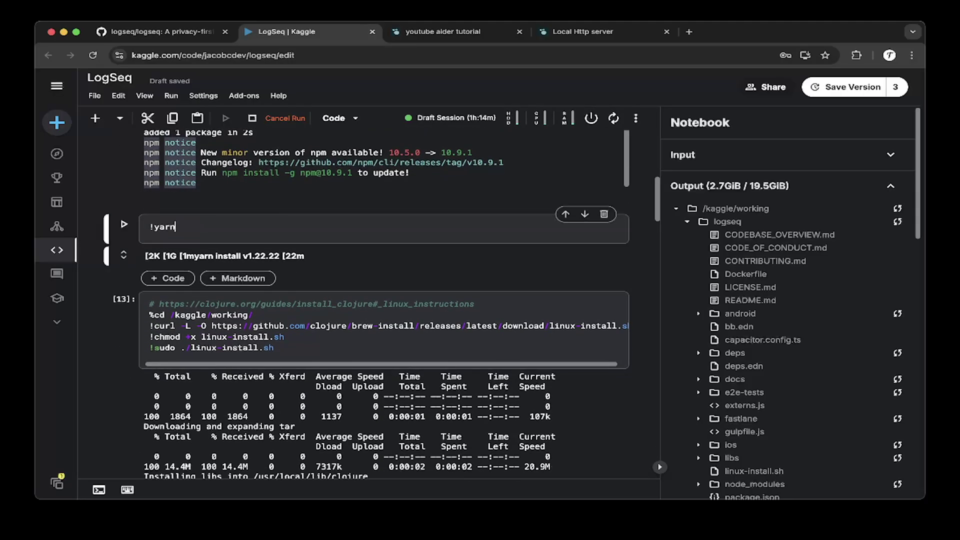
scroll(380, 305, up, 1)
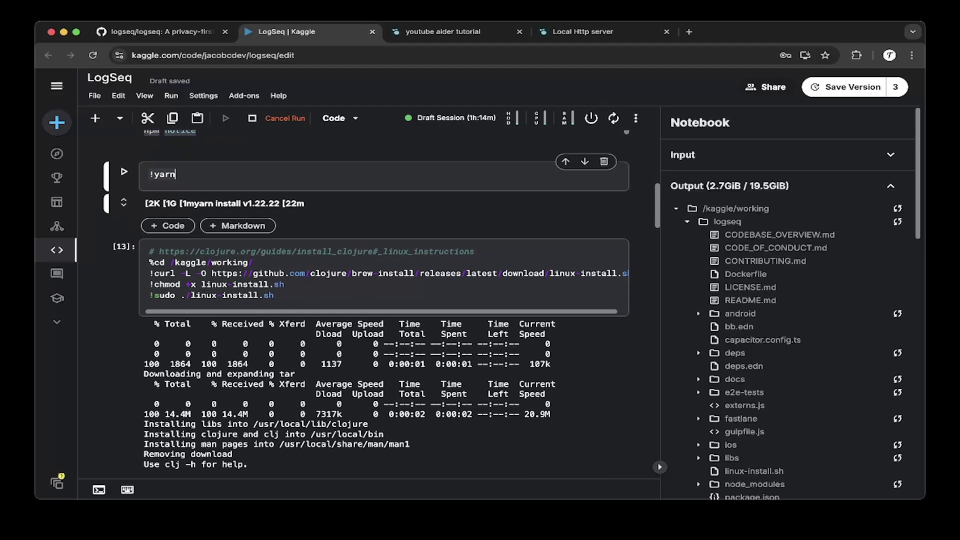
scroll(381, 304, up, 1)
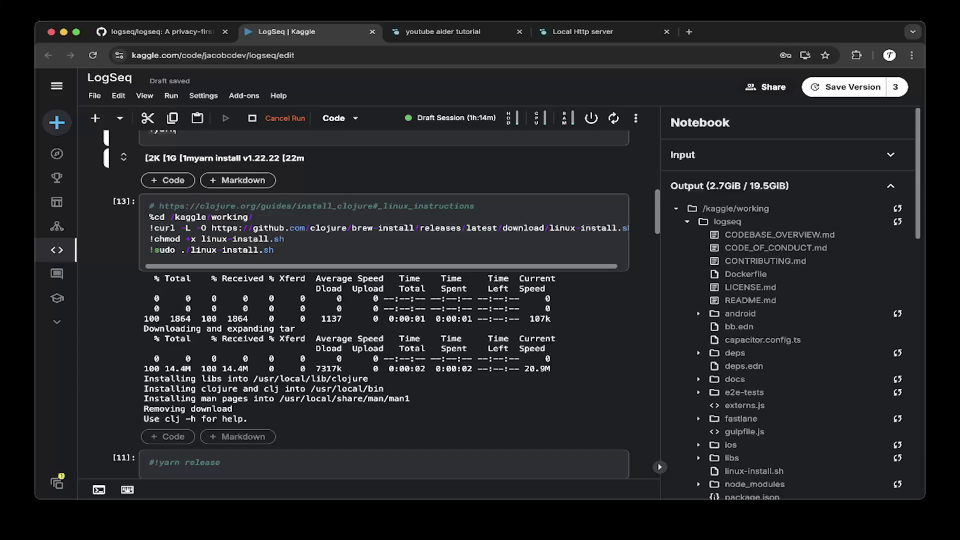
Step: Examine the Clojure install cell: the guide link, working folder, curl download, and the chmod and sudo lines for linux-install.sh
mouse_move(159, 206)
mouse_down()
mouse_move(475, 206)
mouse_move(149, 206)
mouse_up()
click(475, 206)
click(253, 217)
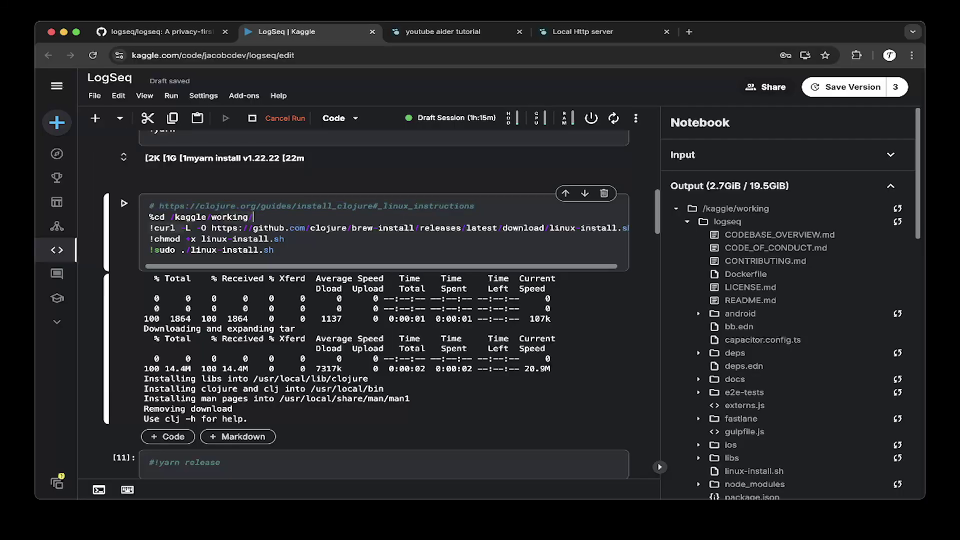
scroll(385, 230, right, 2)
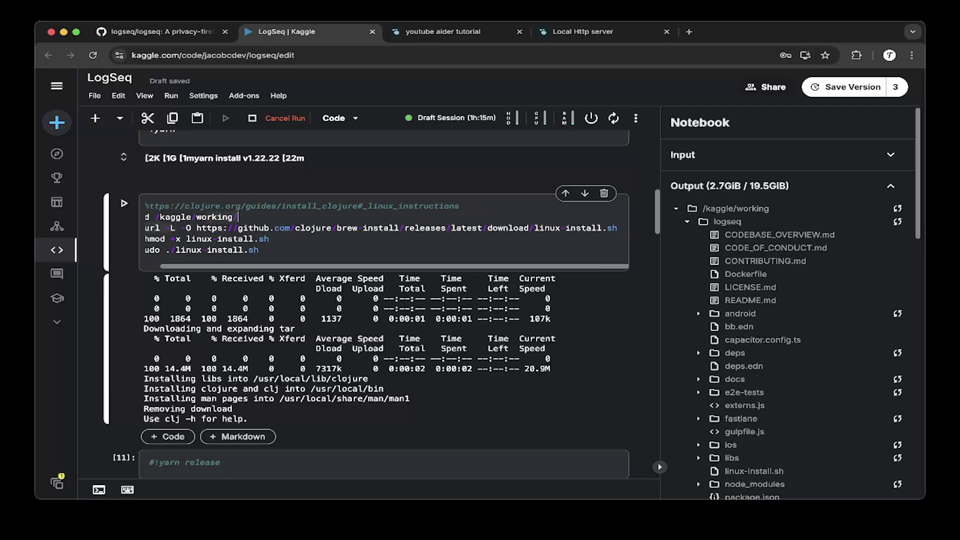
scroll(385, 230, left, 2)
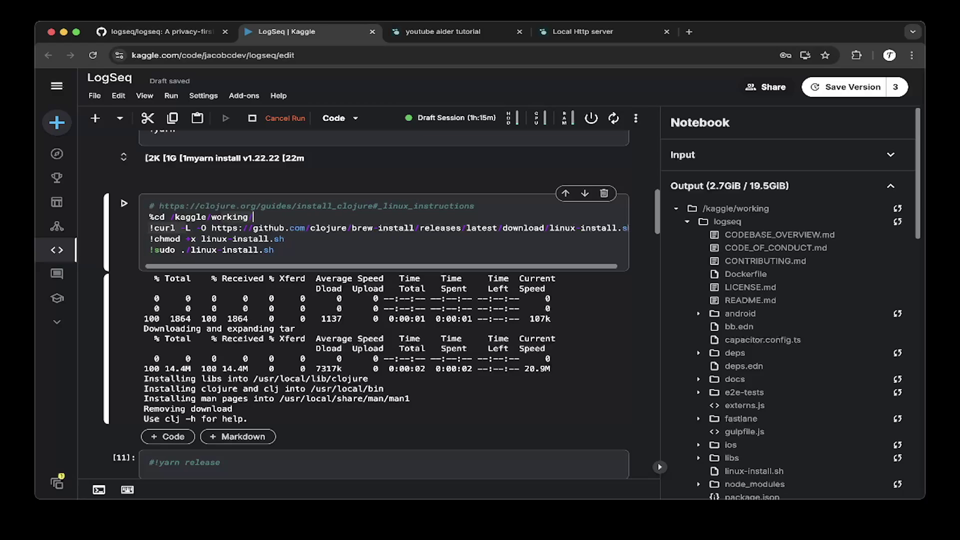
click(284, 238)
drag(274, 249, 149, 238)
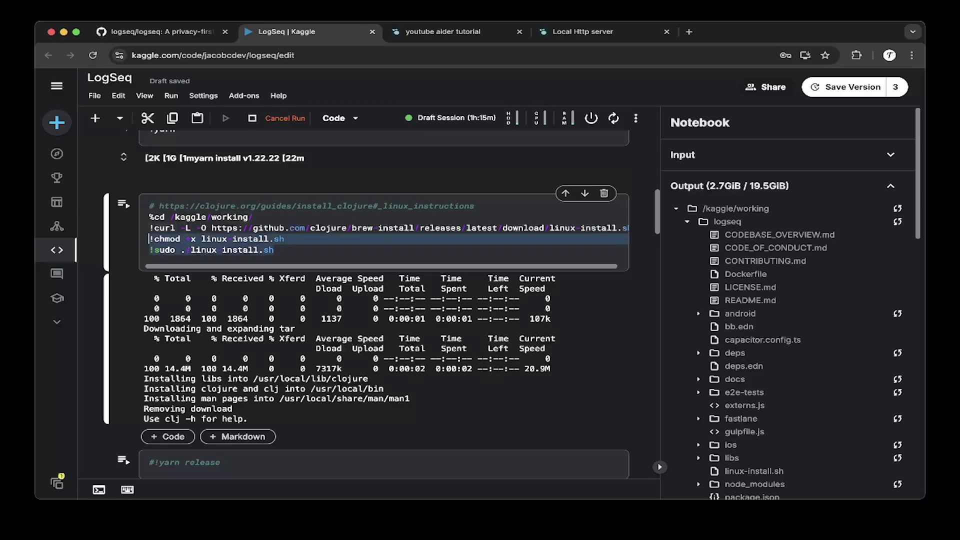
click(278, 239)
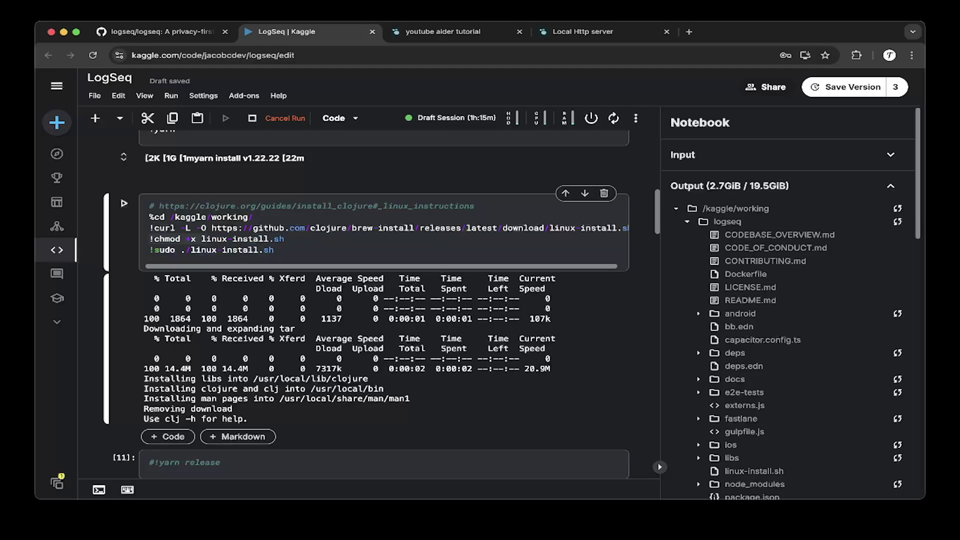
Step: Review the commented yarn release cell and the Python cell that sets /kaggle/working/ and defines the run helper
scroll(366, 304, down, 2)
scroll(366, 304, down, 5)
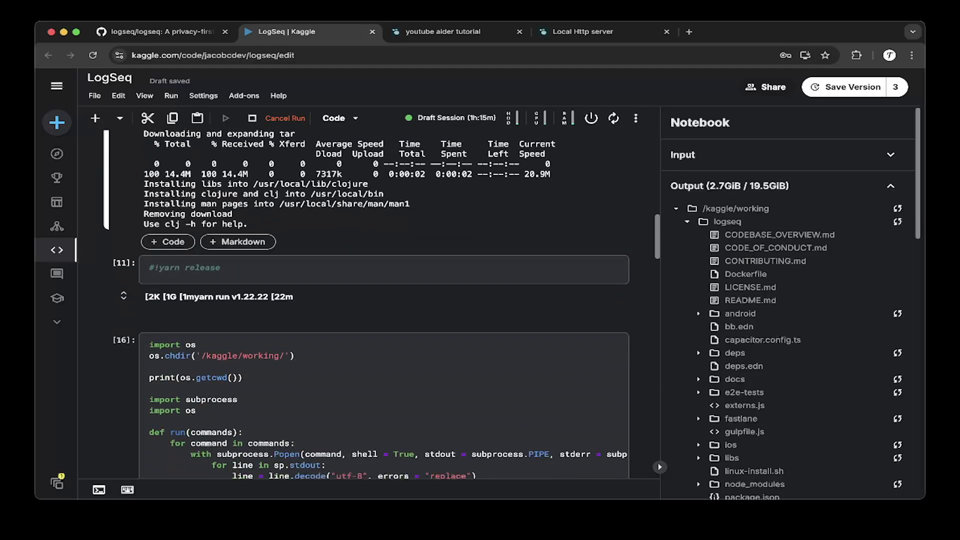
scroll(366, 305, down, 1)
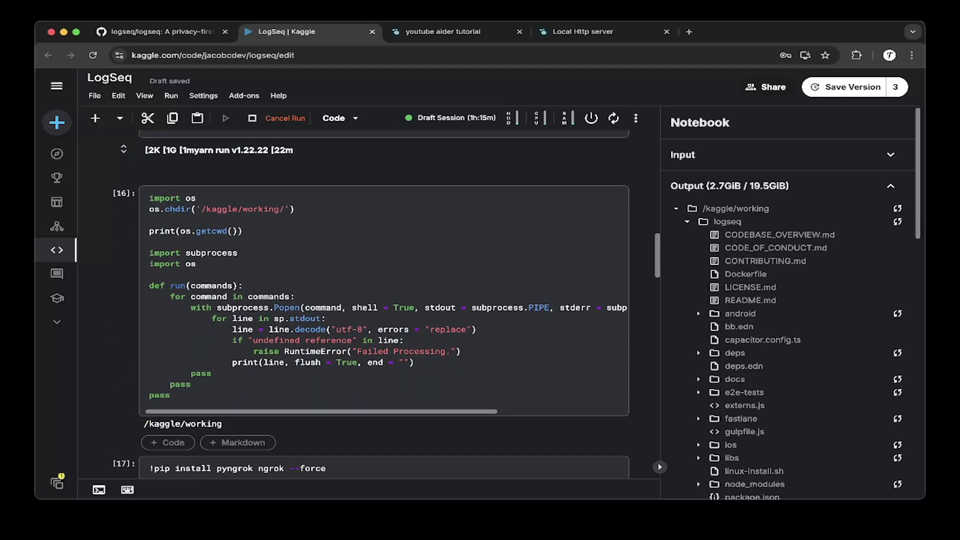
click(149, 191)
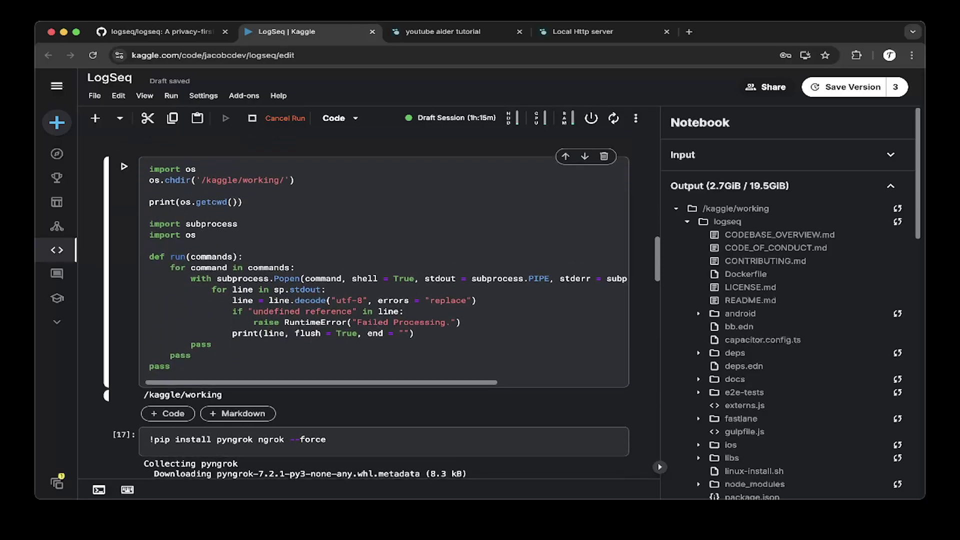
Step: Examine the run helper's code and the pip install pyngrok ngrok --force cell with its output
scroll(366, 305, down, 4)
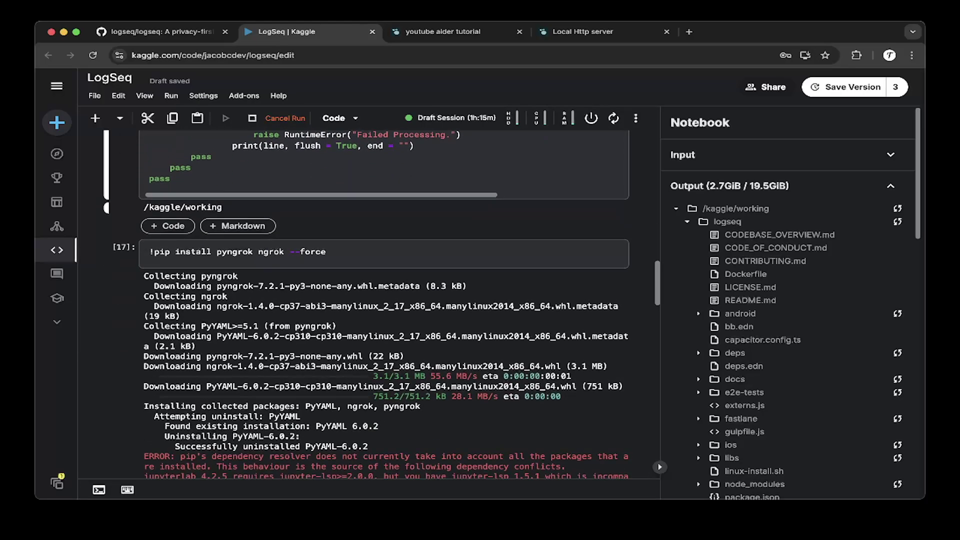
scroll(366, 304, down, 3)
scroll(366, 304, up, 5)
scroll(367, 305, down, 1)
scroll(366, 304, up, 2)
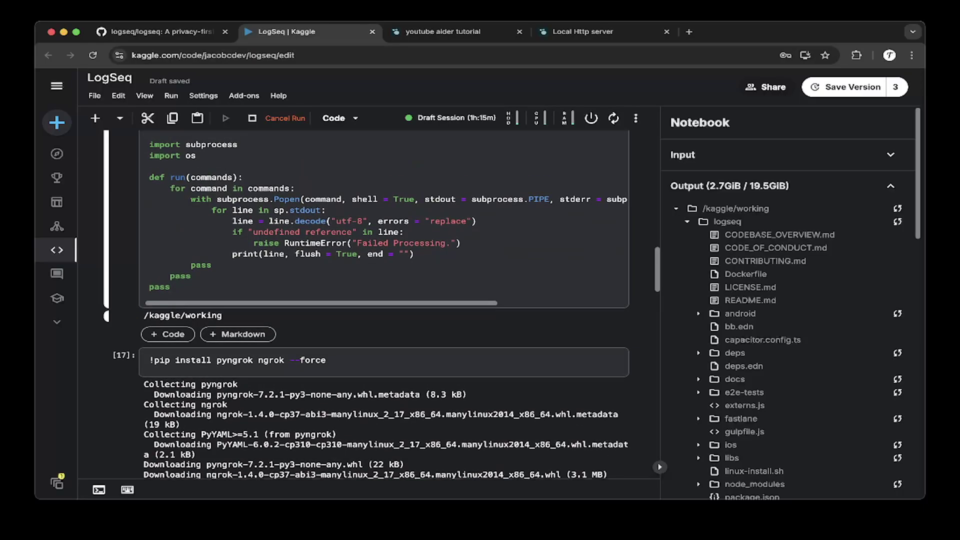
scroll(326, 240, down, 1)
scroll(366, 304, up, 1)
scroll(367, 305, down, 4)
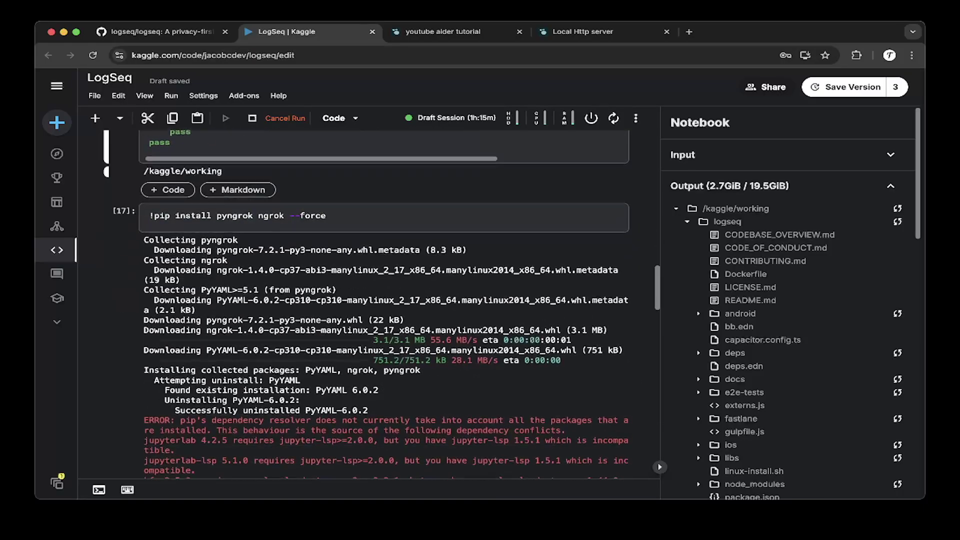
Step: Examine the end of the pip install output and the getpass cell that prompts for the ngrok token and runs ngrok authtoken
scroll(366, 304, down, 2)
scroll(383, 303, down, 6)
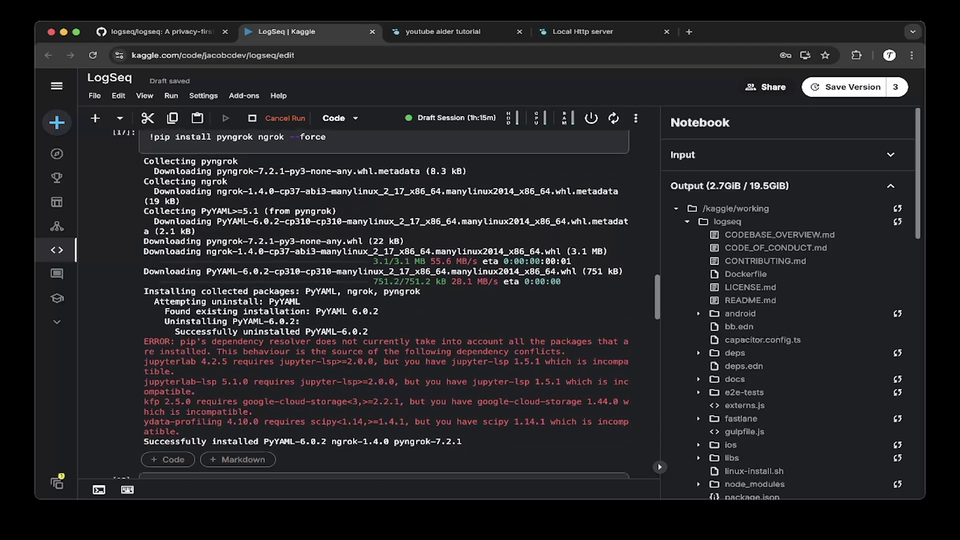
scroll(381, 303, down, 1)
click(149, 220)
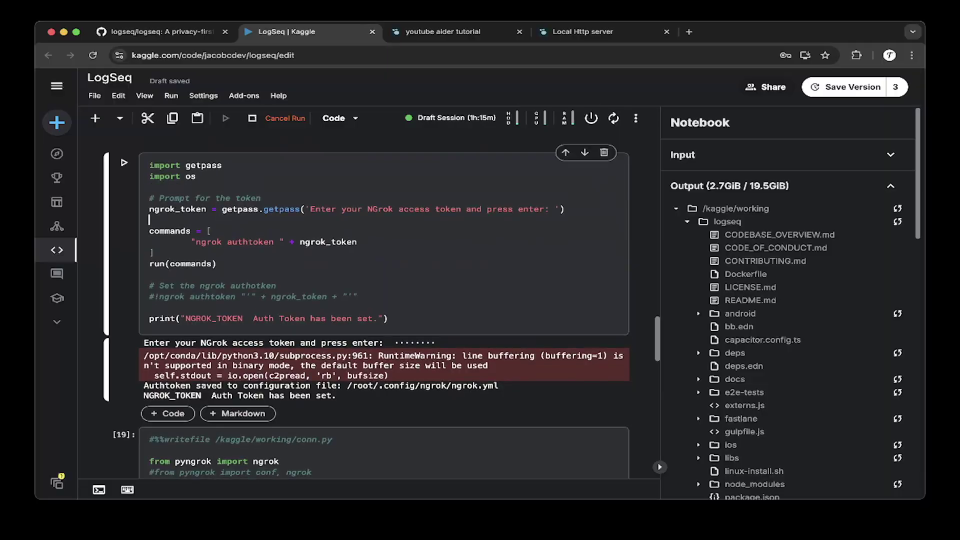
scroll(381, 303, down, 1)
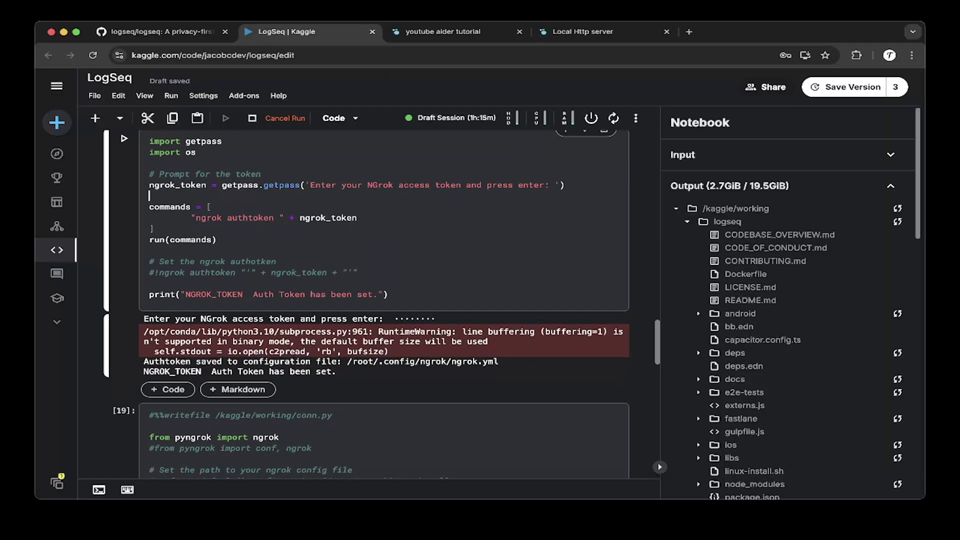
scroll(383, 300, down, 1)
Step: Examine the ngrok.connect cell with addr localhost:3001 and highlight the local address in its tunnel output
scroll(384, 303, down, 5)
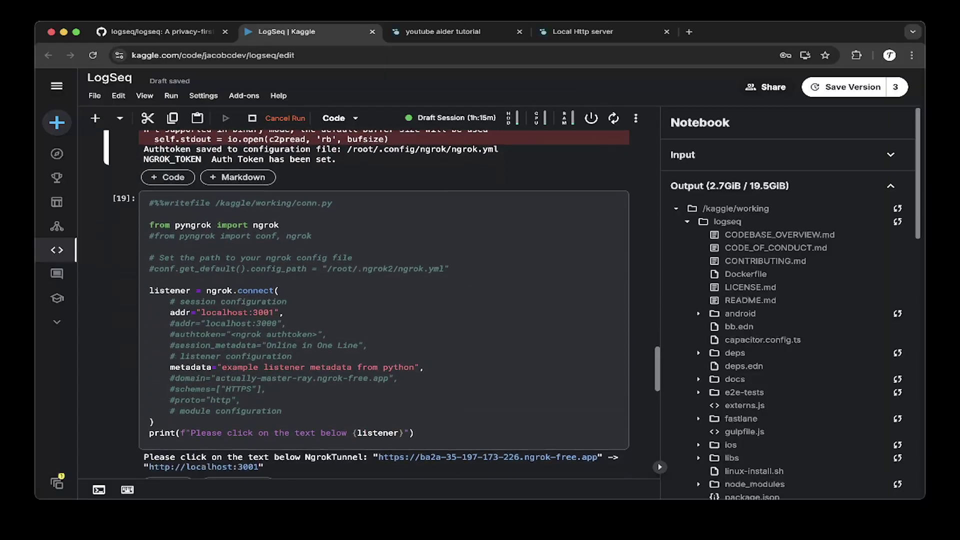
click(283, 240)
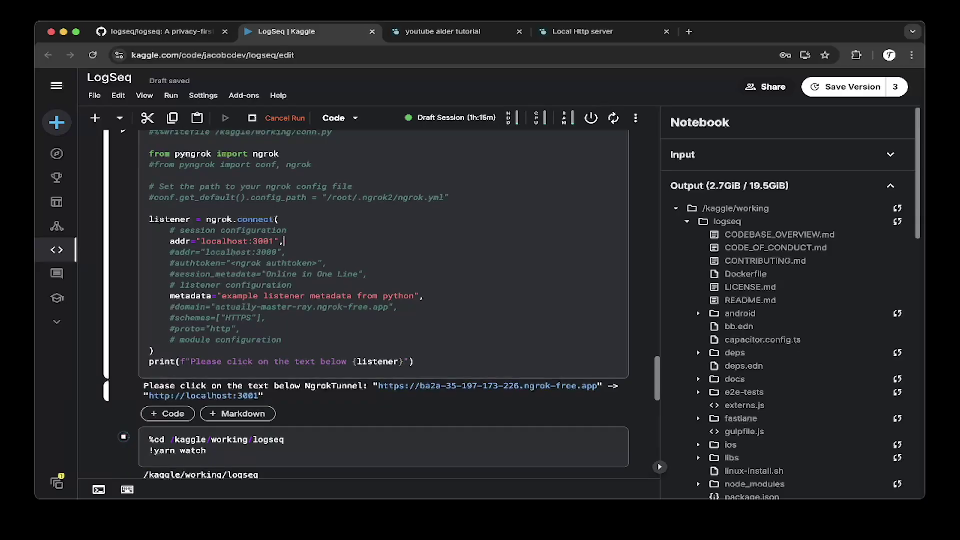
scroll(384, 303, down, 1)
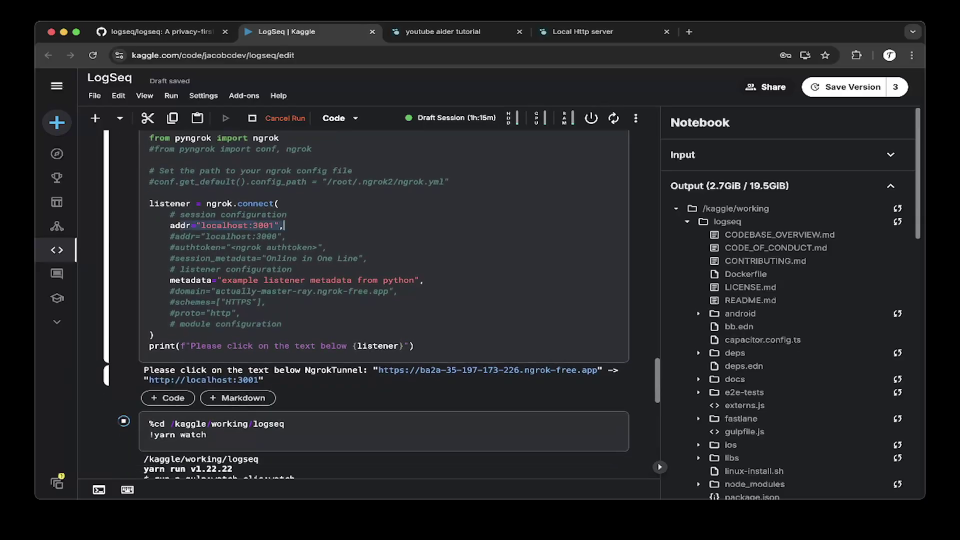
scroll(284, 226, down, 1)
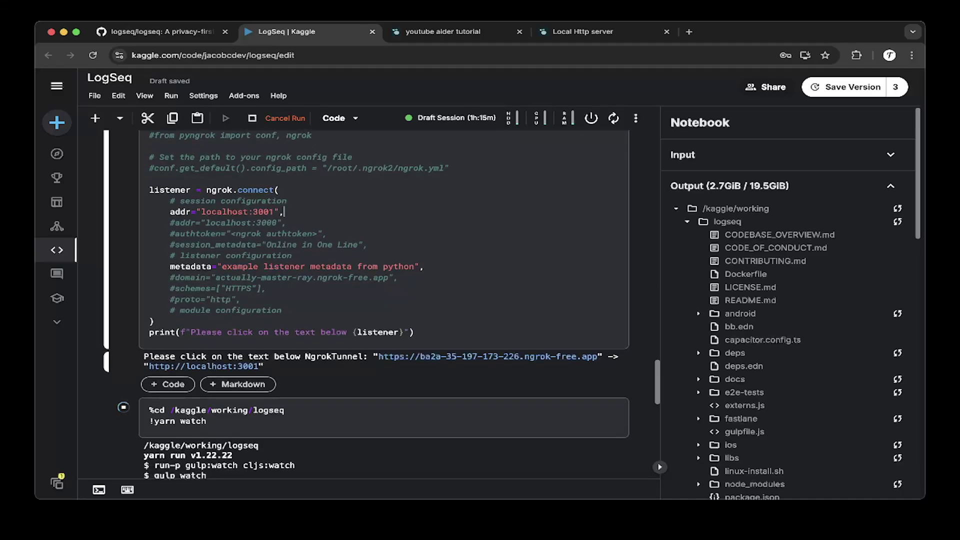
drag(264, 367, 144, 366)
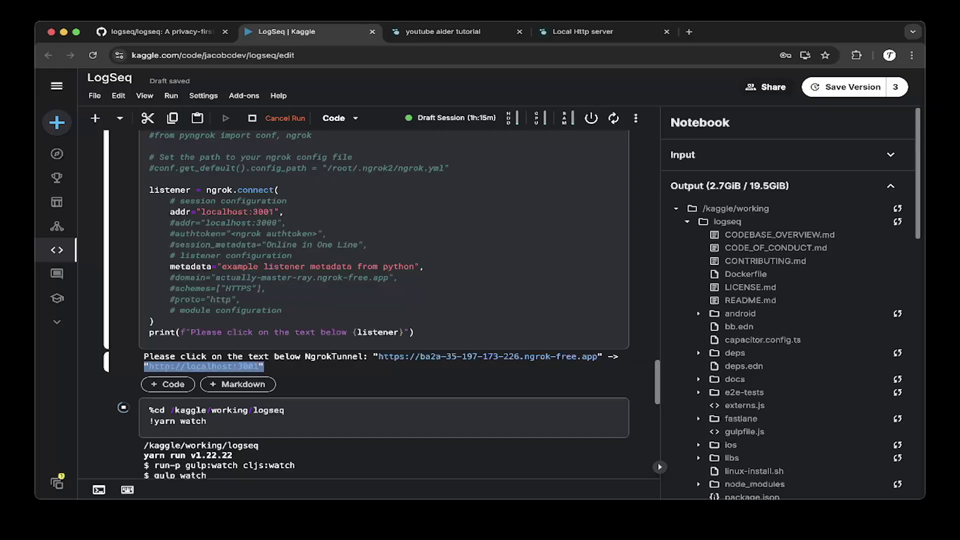
scroll(382, 305, down, 1)
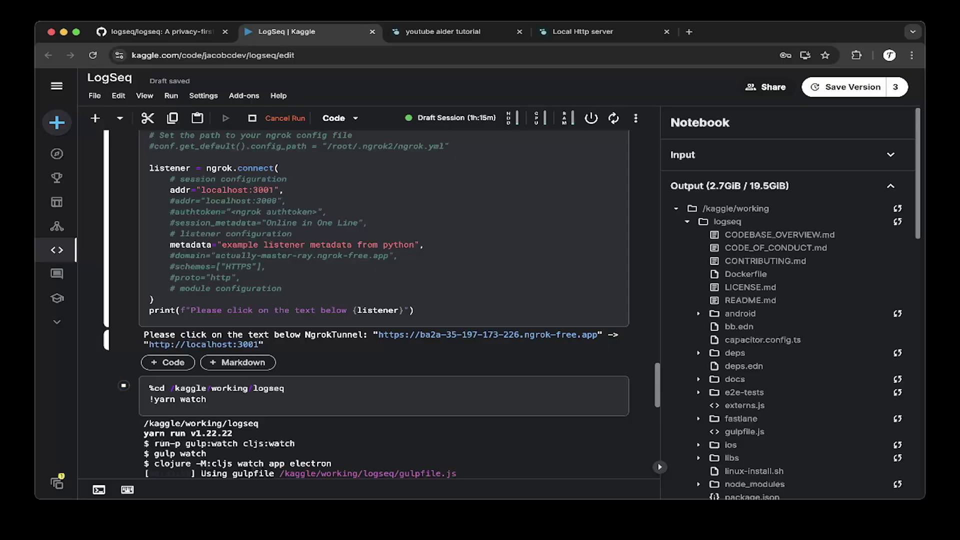
Step: Review the yarn watch cell and its build output, highlighting the shadow-cljs HTTP server address
scroll(384, 304, down, 2)
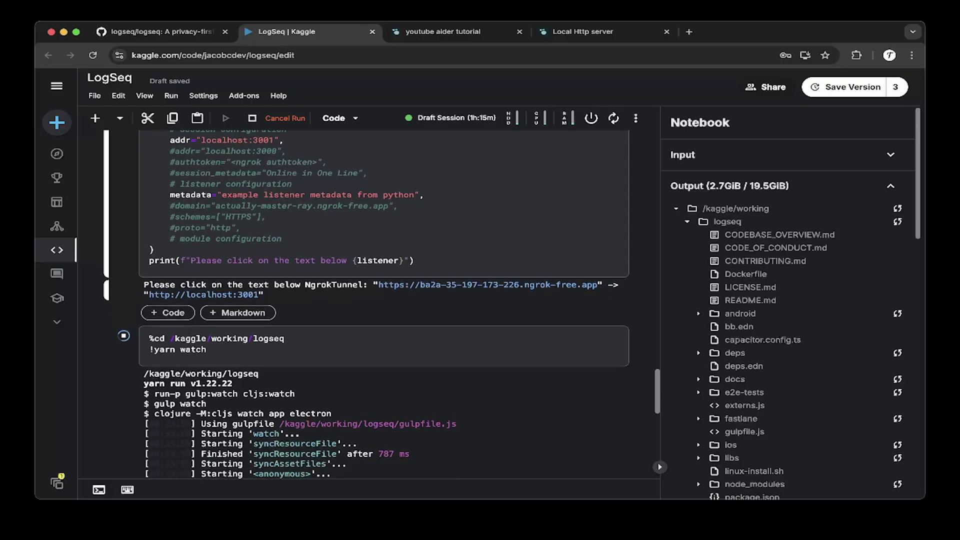
click(207, 349)
scroll(384, 304, down, 1)
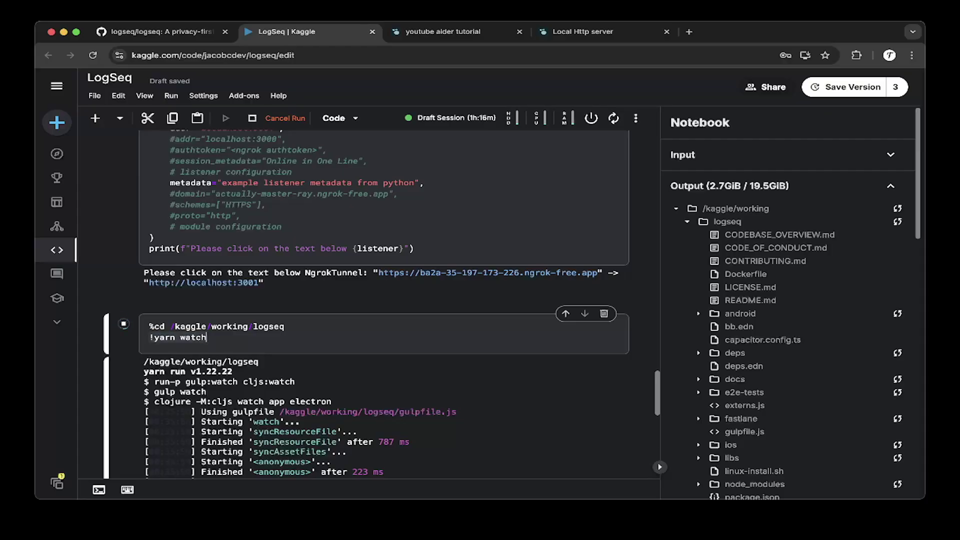
scroll(383, 304, down, 10)
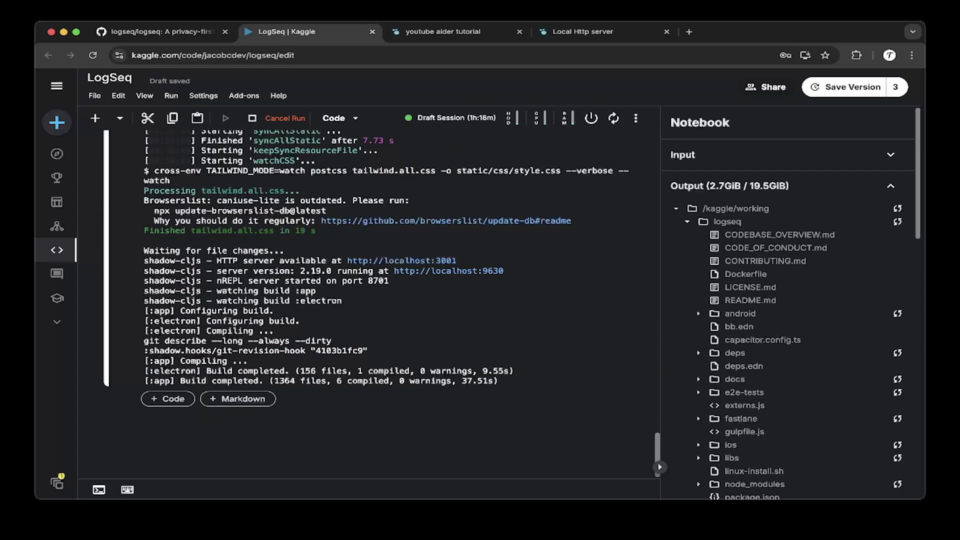
drag(457, 260, 326, 260)
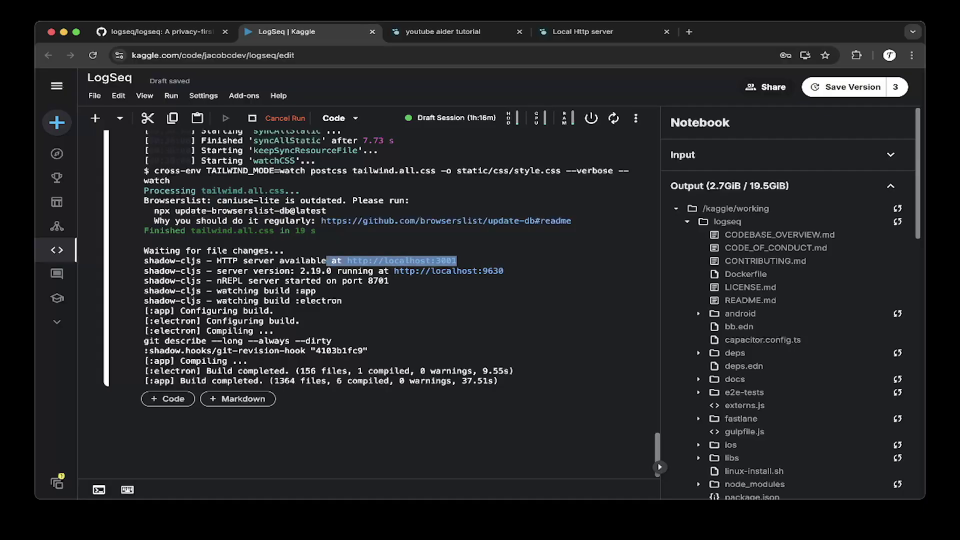
click(326, 261)
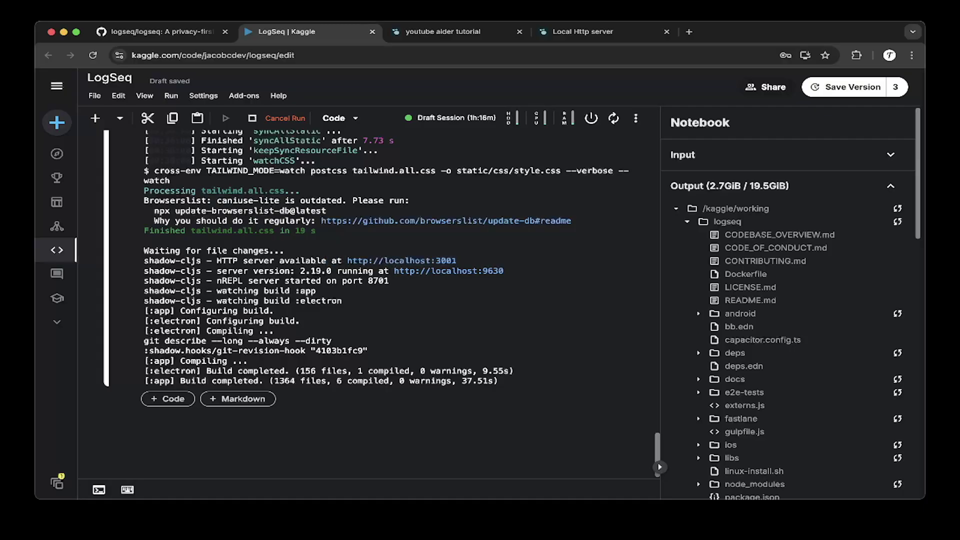
Step: Skim the whole notebook again from the git clone cell down to the yarn watch cell and its ngrok link
scroll(384, 300, up, 20)
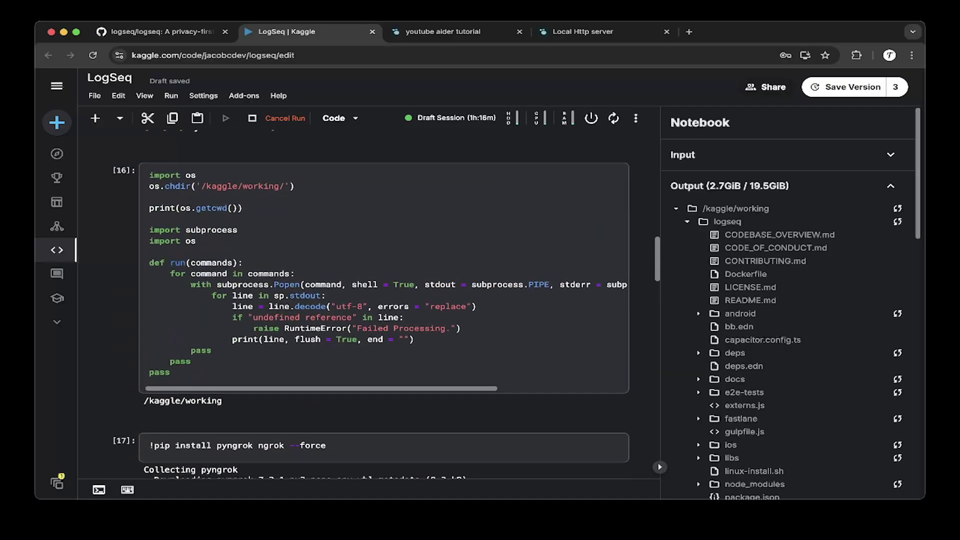
scroll(385, 300, up, 10)
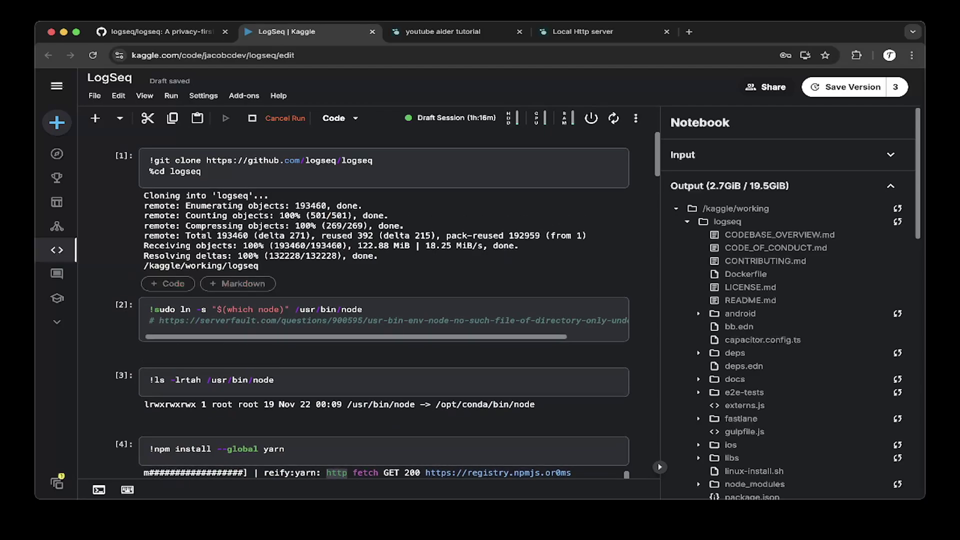
scroll(385, 299, down, 3)
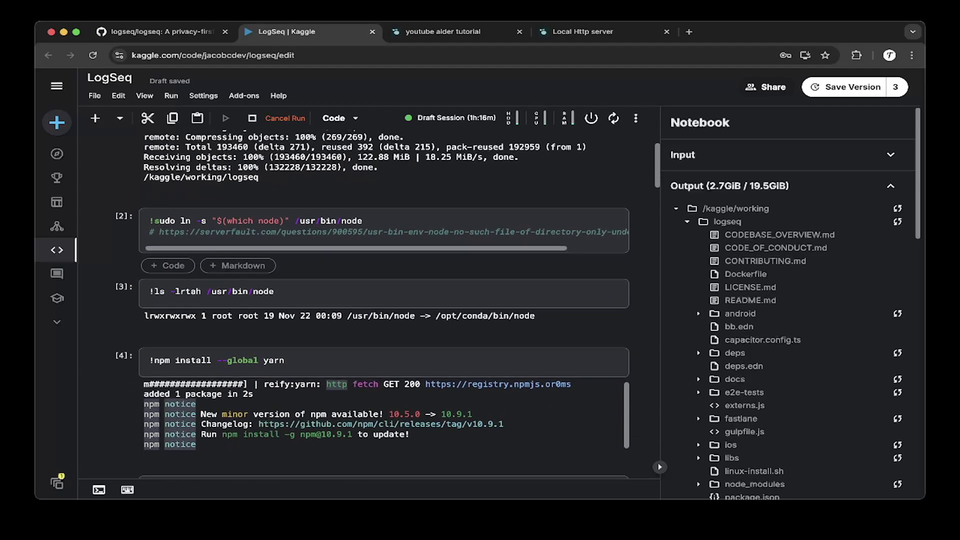
scroll(385, 300, down, 20)
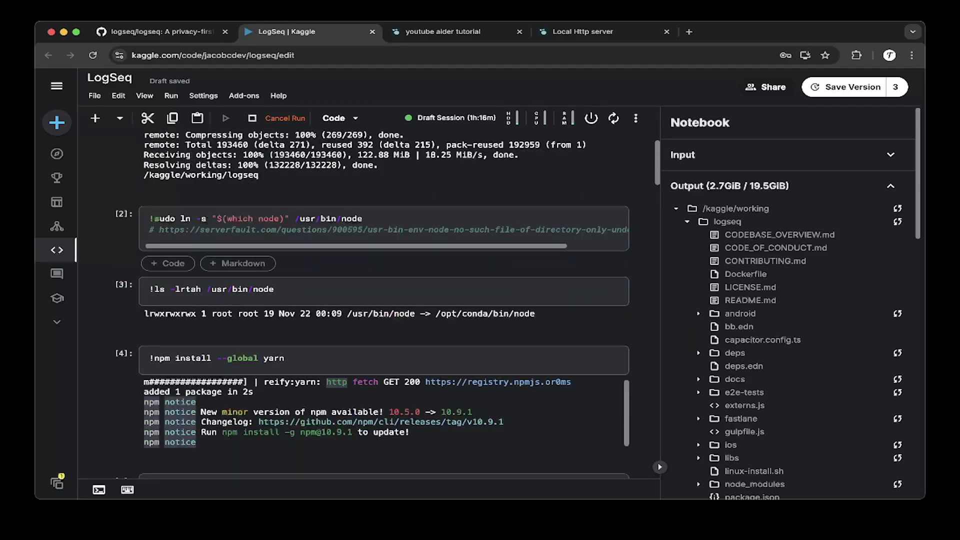
scroll(383, 304, down, 10)
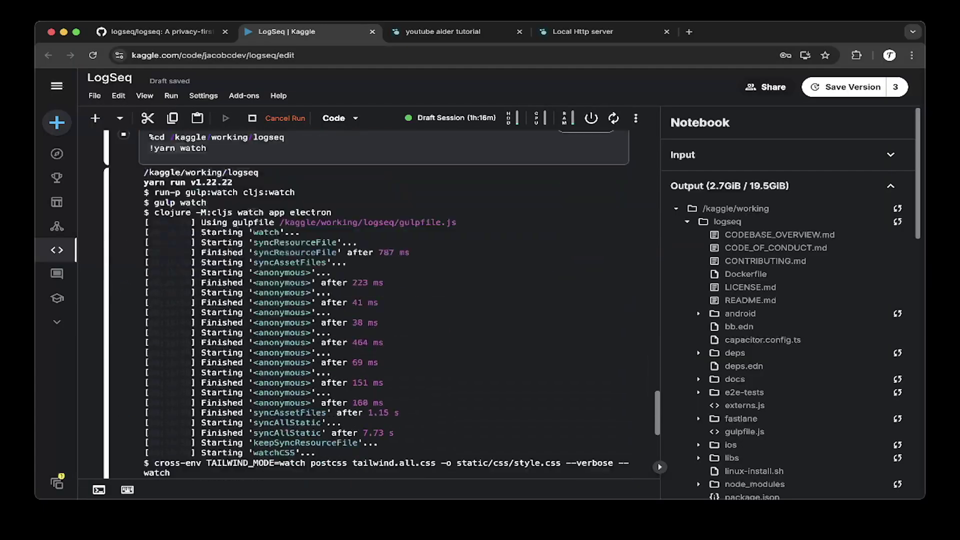
scroll(384, 303, up, 8)
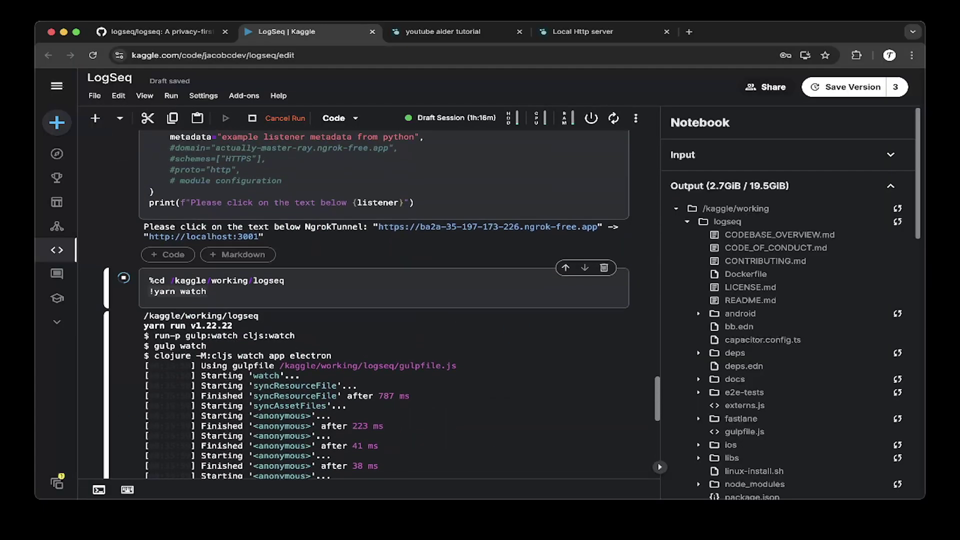
Step: Switch to the running Logseq app, inspect its ngrok-free.app address, and open Journals
click(442, 31)
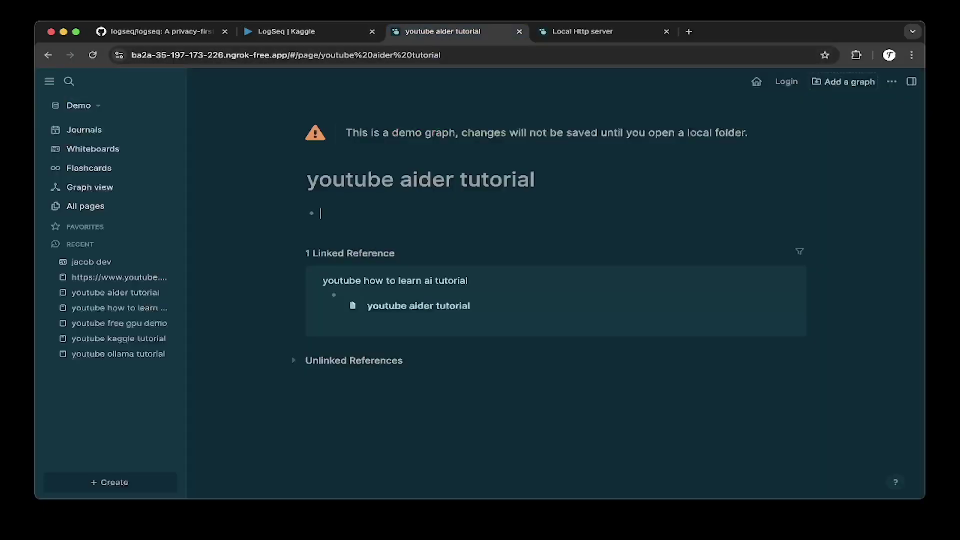
drag(442, 55, 131, 55)
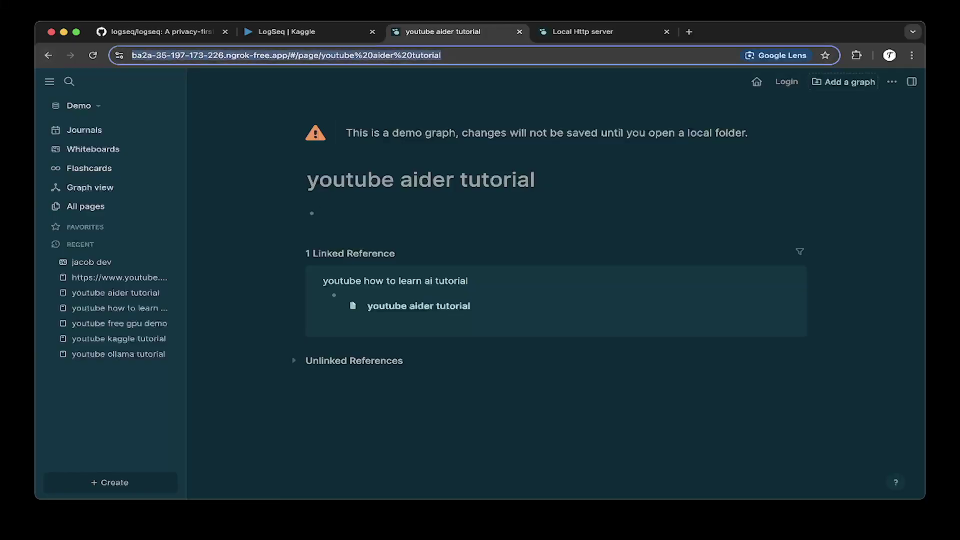
key(Escape)
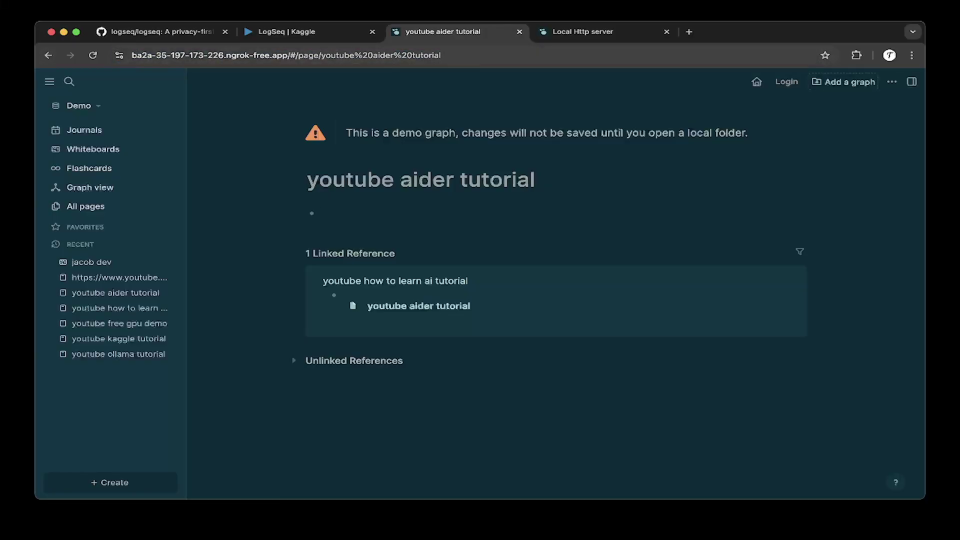
click(286, 55)
key(Escape)
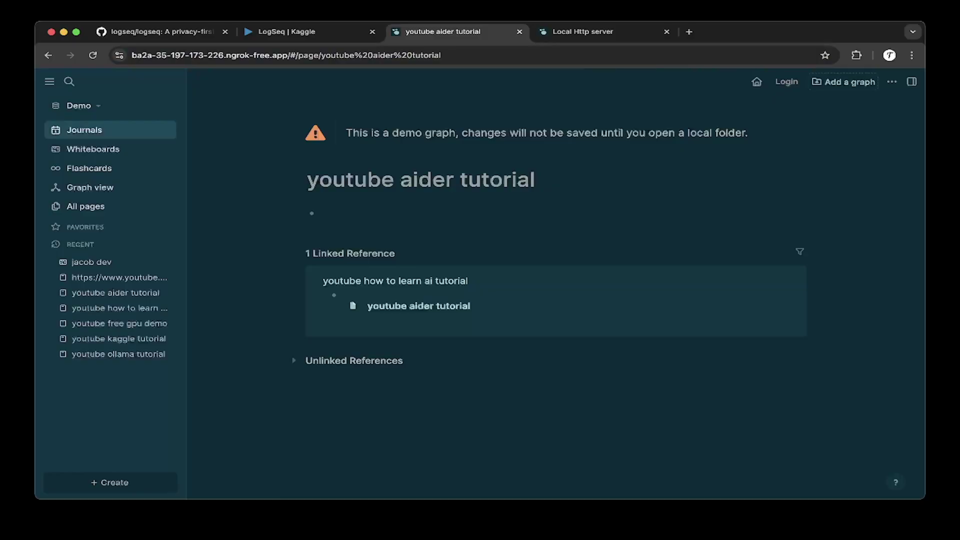
click(84, 129)
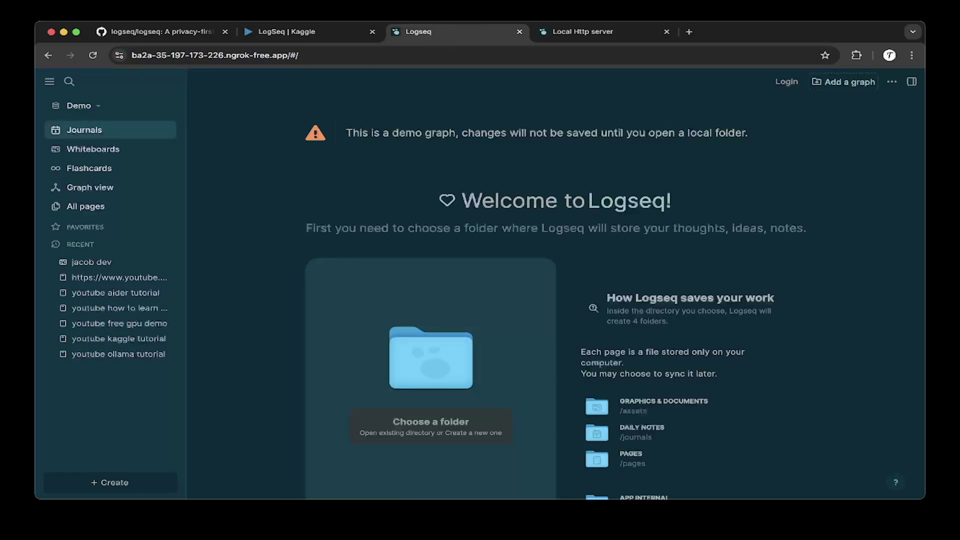
click(110, 482)
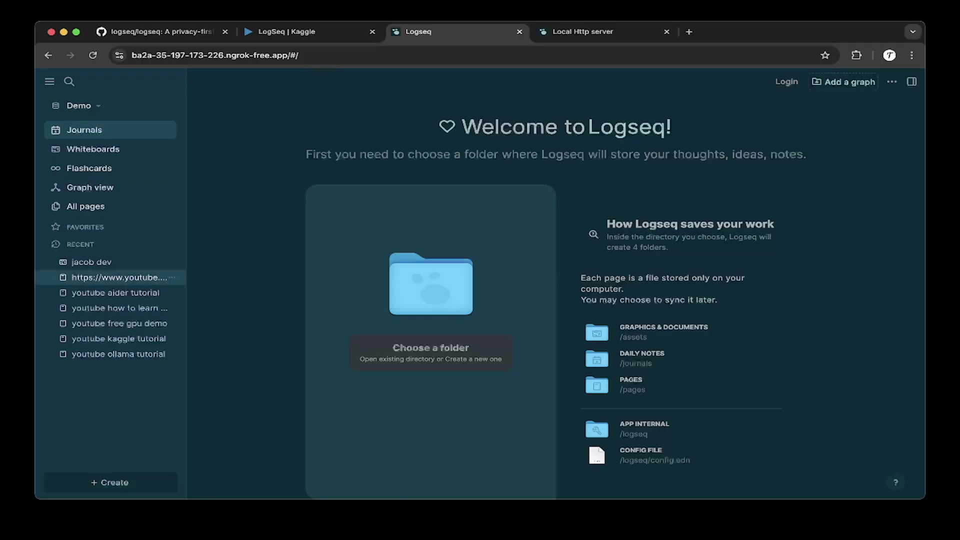
Step: Browse the recent aider, free gpu, kaggle and ollama pages, ending on the youtube how to learn ai tutorial page
click(114, 293)
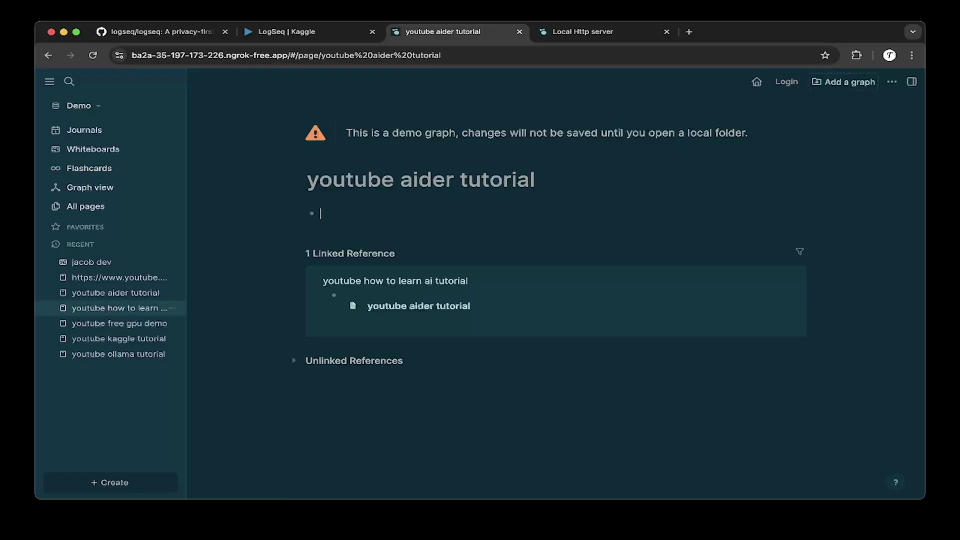
click(115, 307)
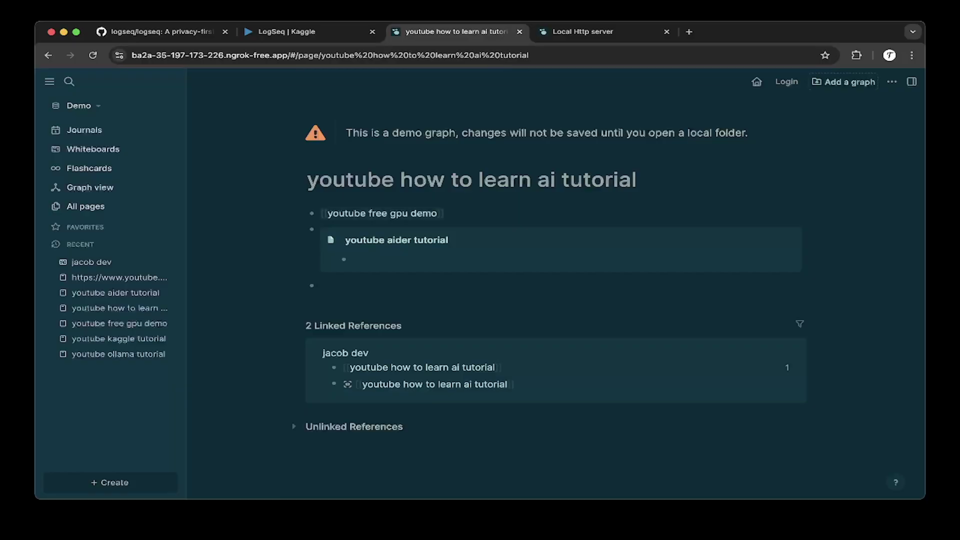
click(119, 323)
click(118, 338)
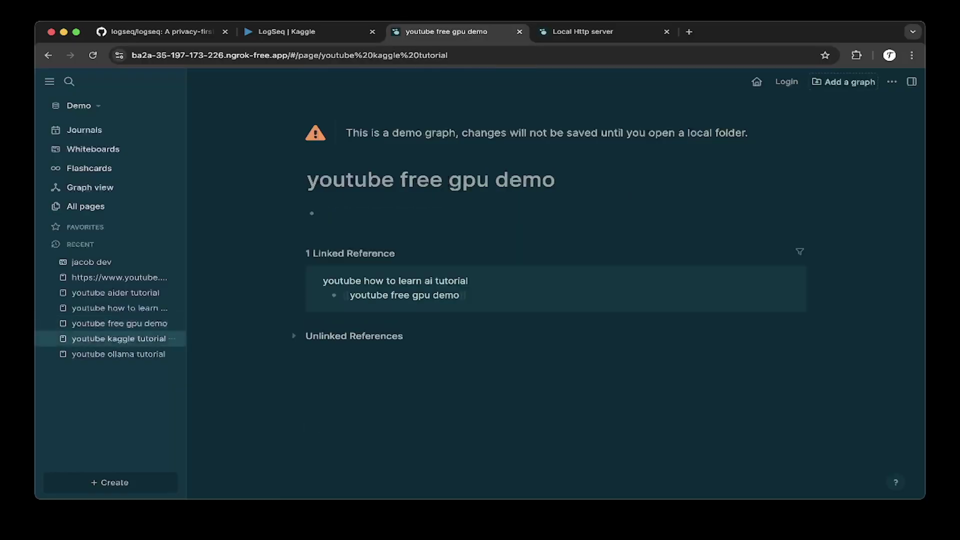
click(118, 354)
click(119, 324)
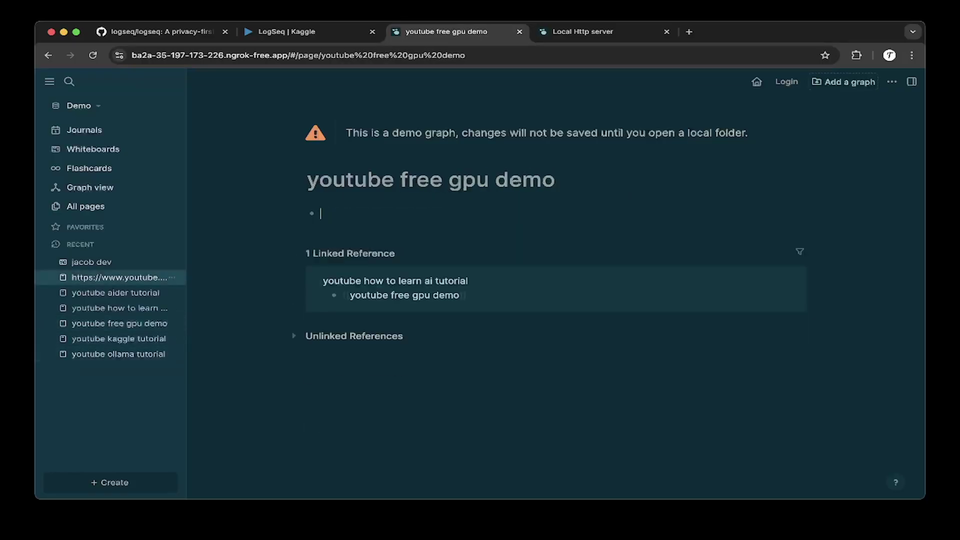
click(115, 292)
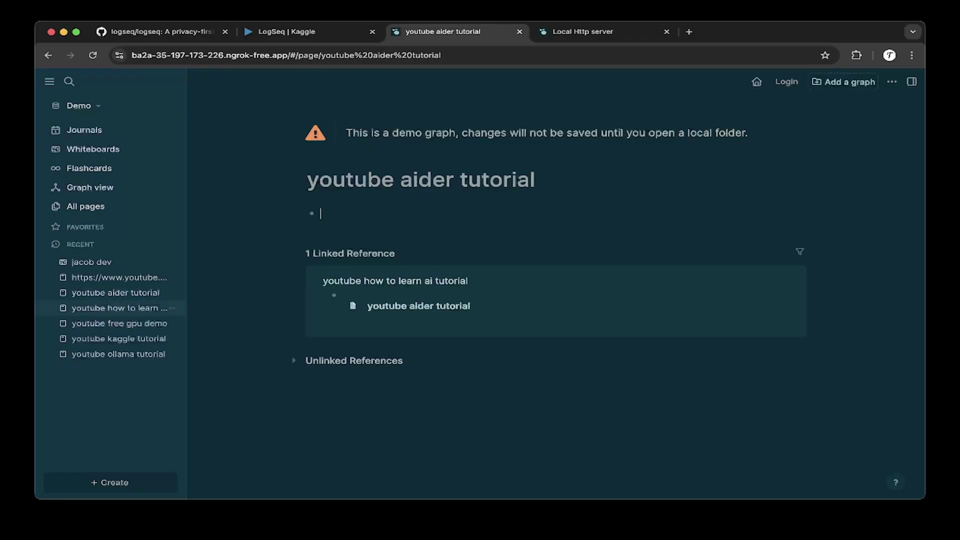
click(118, 338)
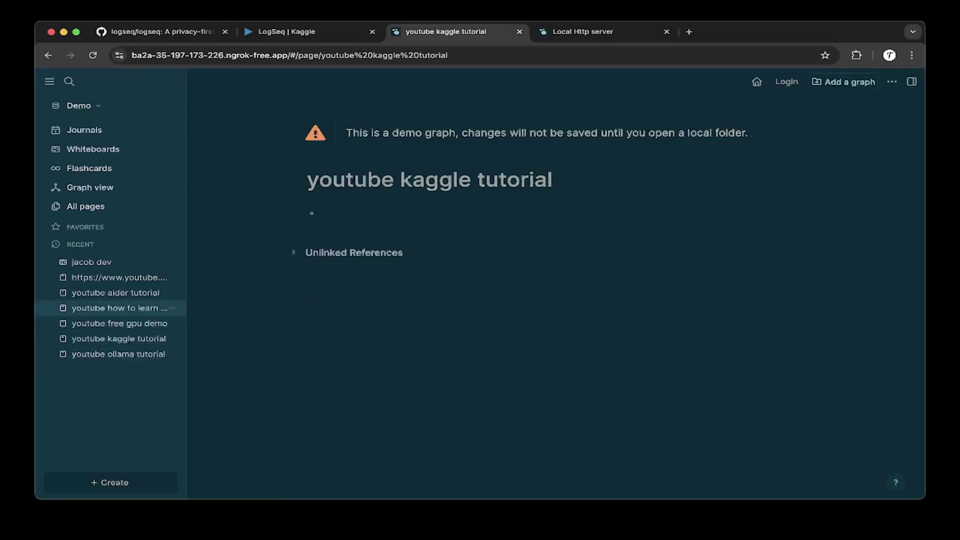
click(119, 308)
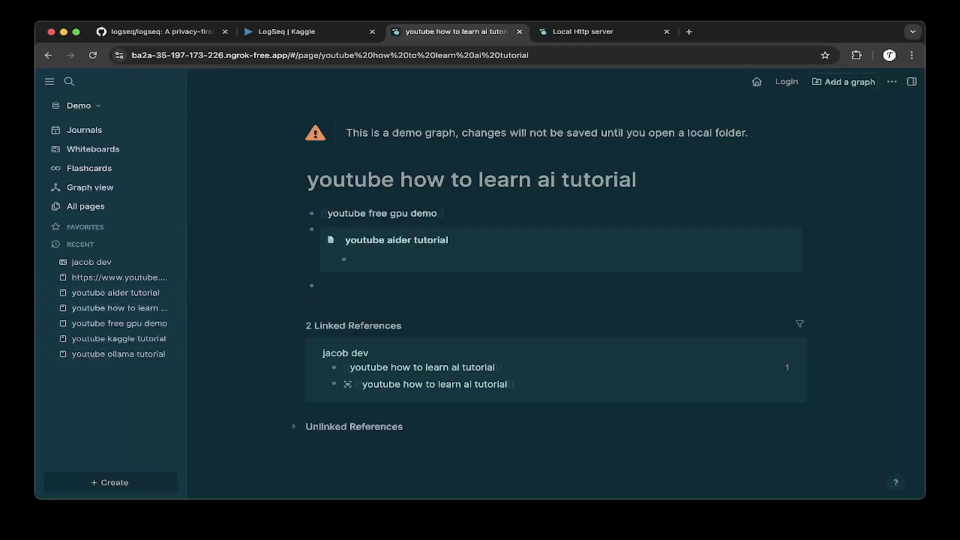
Step: Bring up the block command list in the empty last block and review the basic commands from Page reference through the headings
click(320, 285)
text(/)
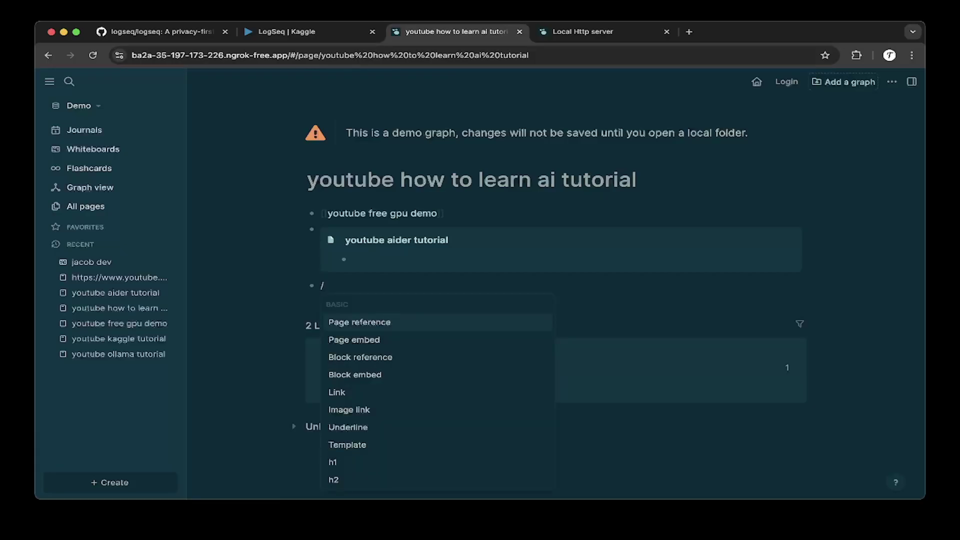
key(Down)
key(Down)
key(Up)
key(Up)
key(Down)
key(Down)
key(Down)
key(Down)
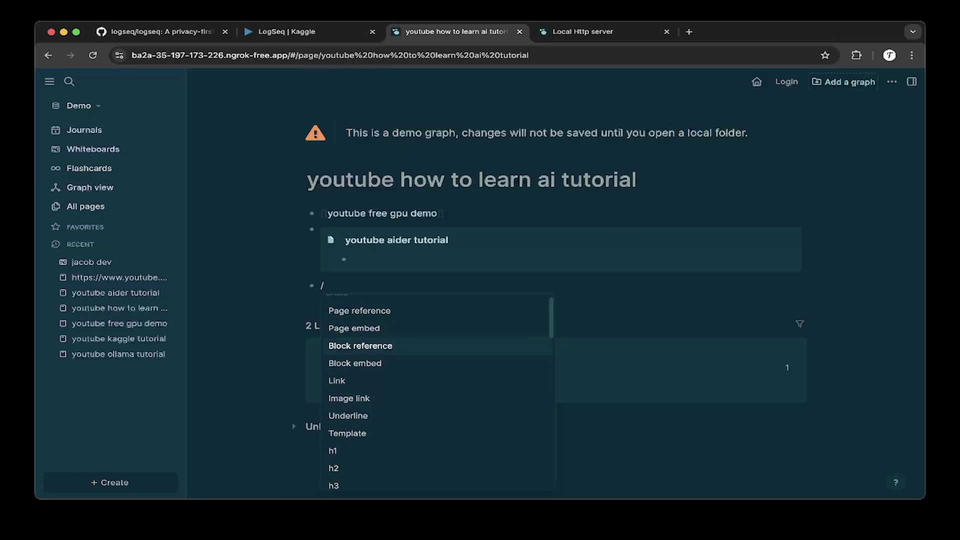
key(Down)
key(Down)
key(Down)
key(Down)
key(Down)
key(Down)
key(Down)
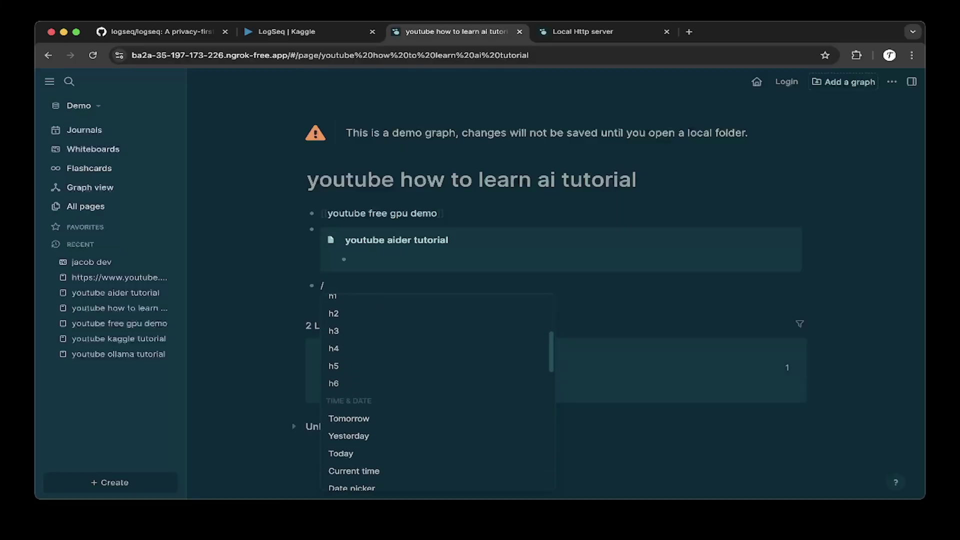
Step: Review the time and date, list type, task and priority commands in the block command list
scroll(438, 392, down, 3)
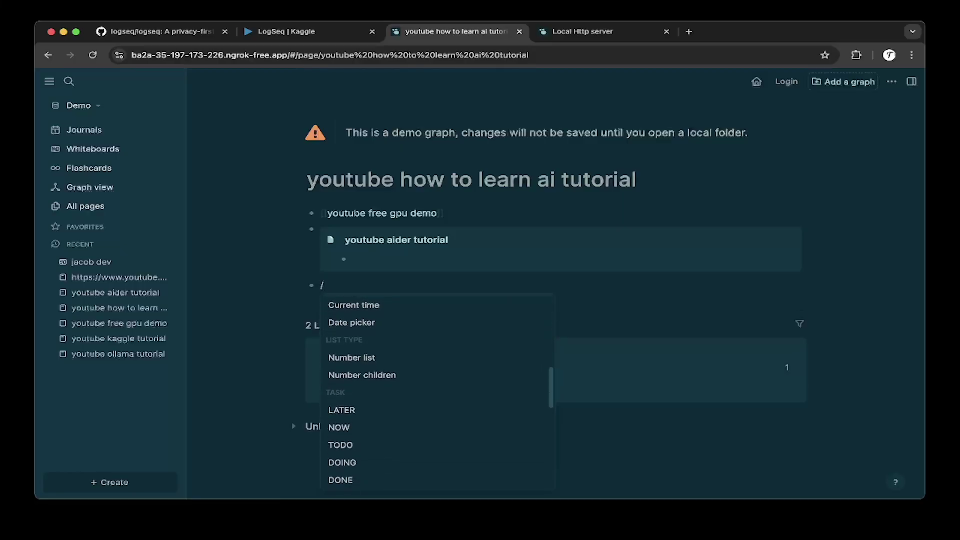
scroll(438, 393, up, 3)
scroll(437, 393, down, 6)
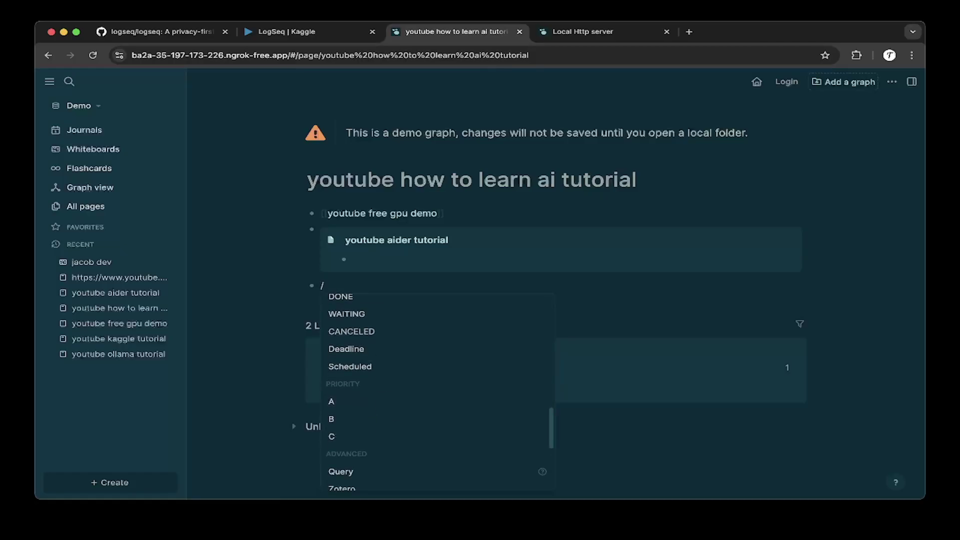
scroll(437, 393, down, 1)
scroll(438, 393, up, 3)
scroll(437, 392, down, 1)
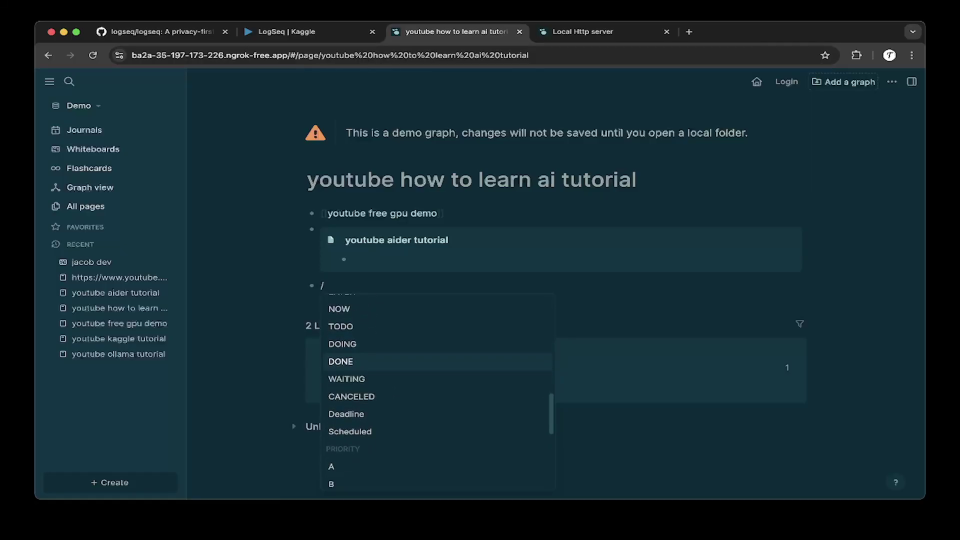
scroll(438, 393, down, 2)
Step: Review the advanced block commands, including Calculator, Draw, Code block and the HTML, video, YouTube timestamp and Twitter embeds
key(Down)
key(Down)
key(Down)
key(Down)
key(Down)
key(Down)
key(Down)
key(Down)
key(Down)
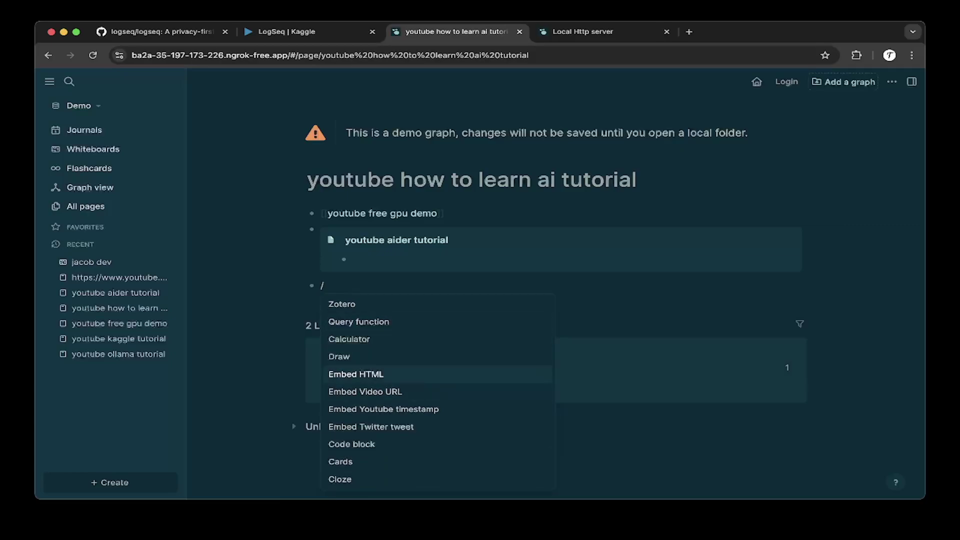
key(Down)
key(Down)
key(Down)
key(Up)
key(Up)
key(Down)
key(Down)
key(Up)
key(Down)
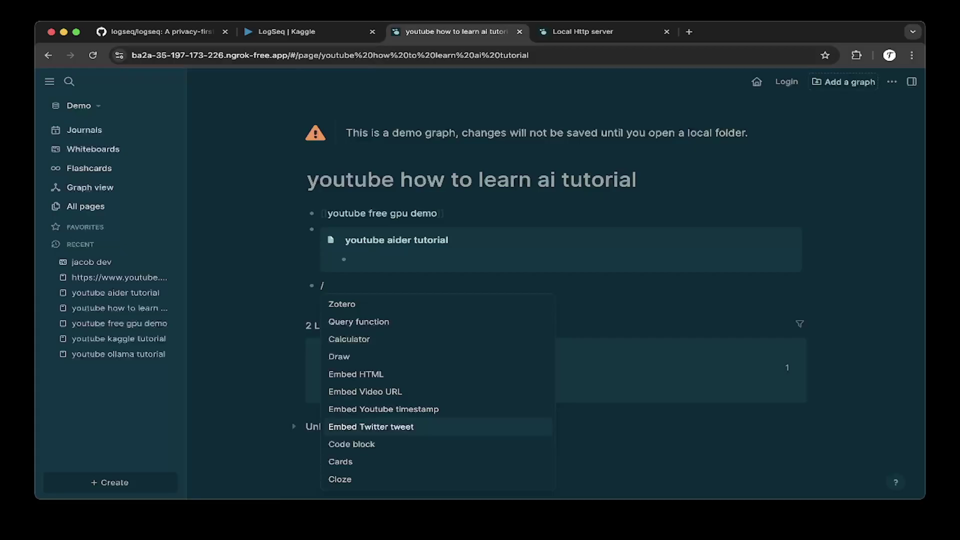
Step: Insert a live query into the last block of the youtube how to learn ai tutorial page
key(Down)
key(Down)
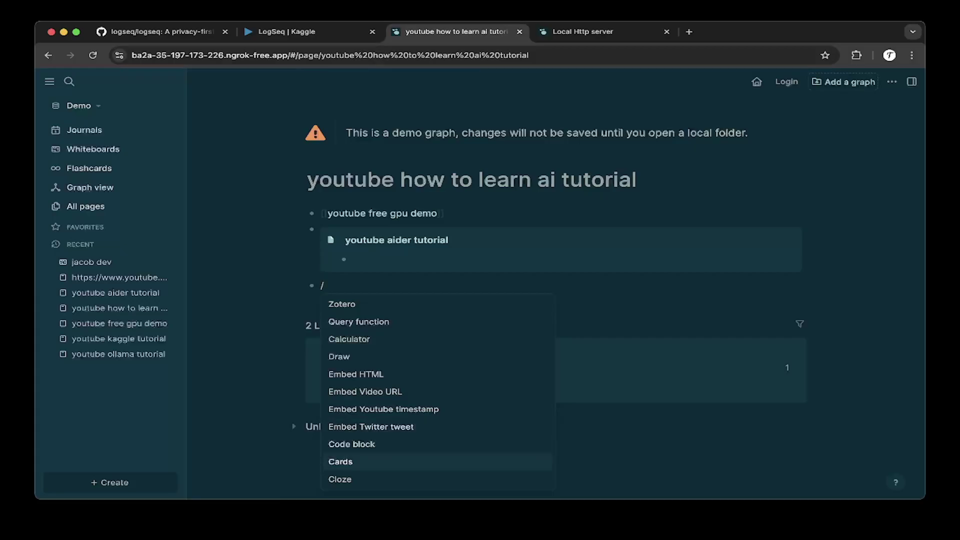
key(Up)
key(Up)
key(Up)
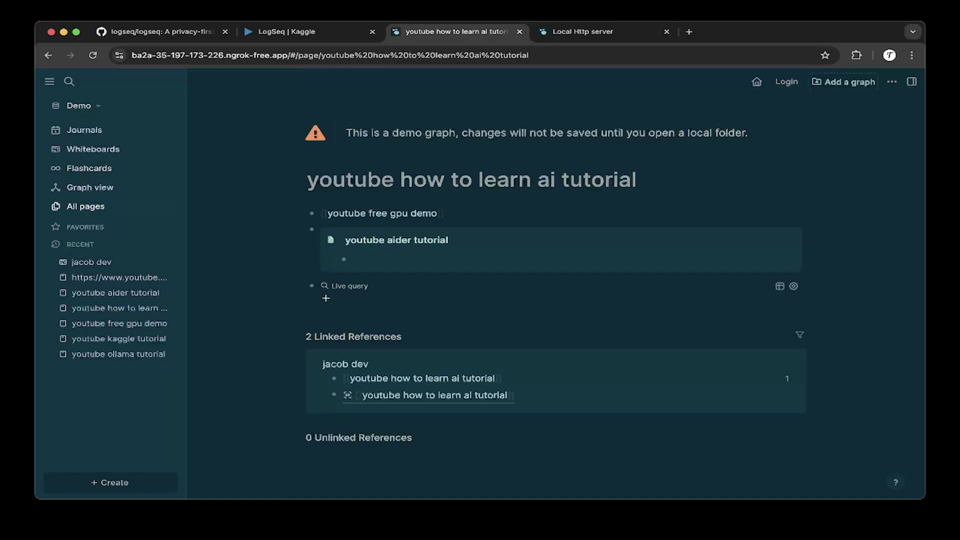
Step: Inspect the Nodes and Search options in the graph view and open the youtube how to learn ai tutorial page from its node
click(90, 187)
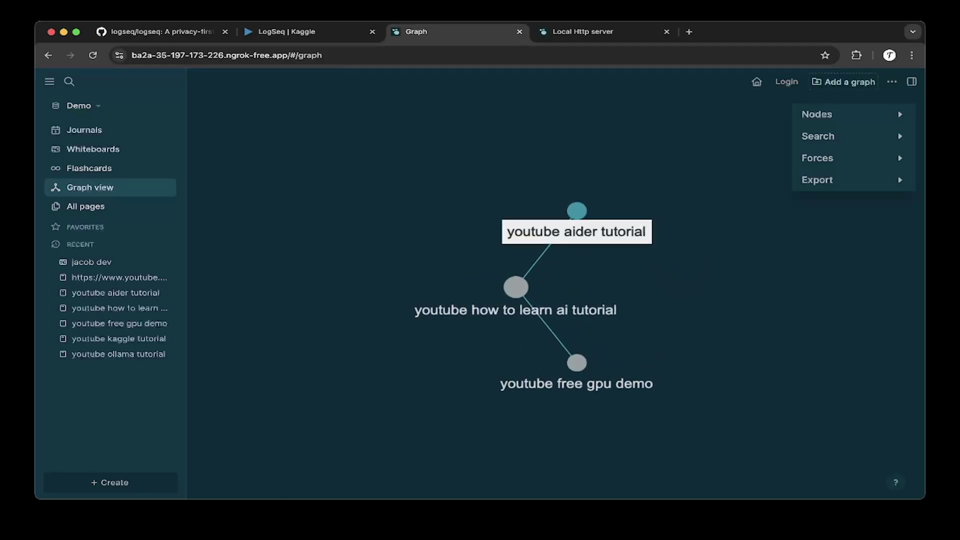
click(853, 114)
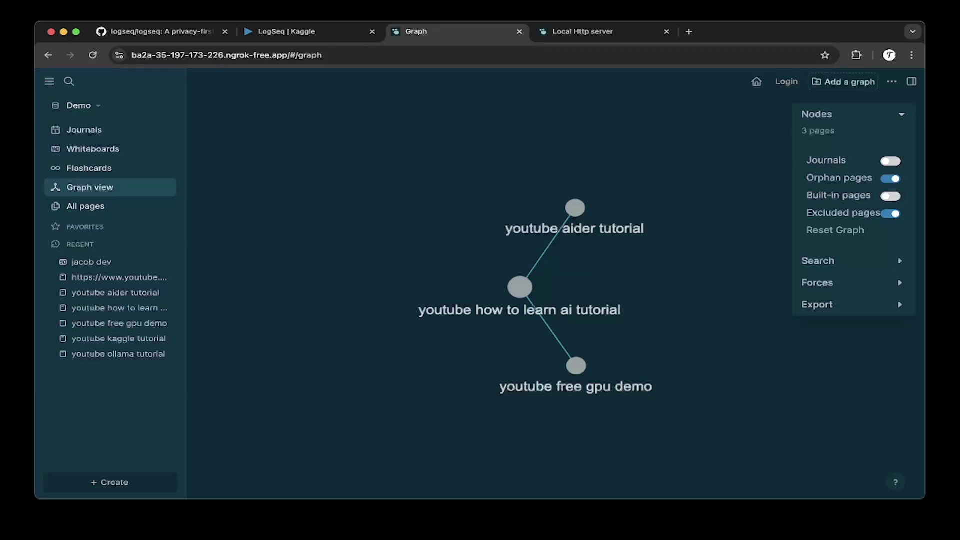
click(818, 260)
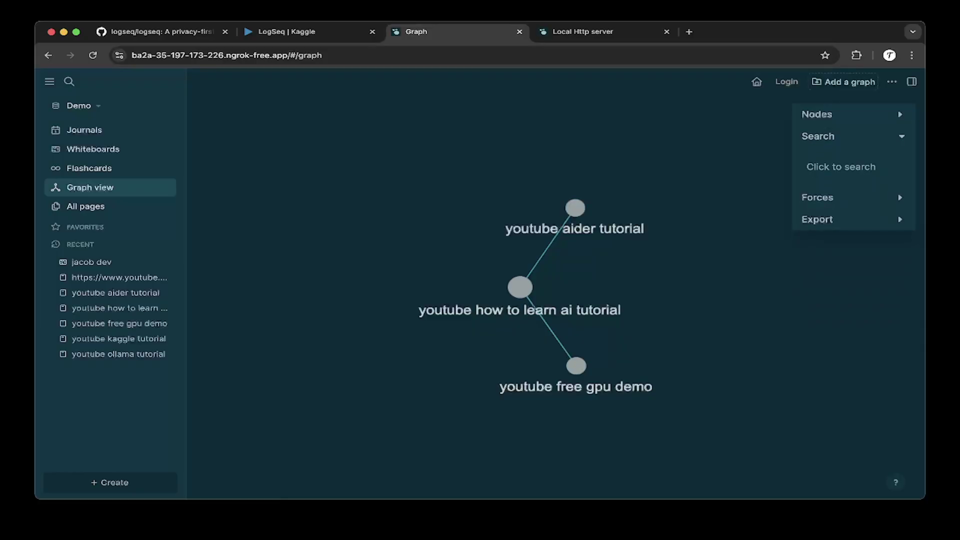
click(520, 287)
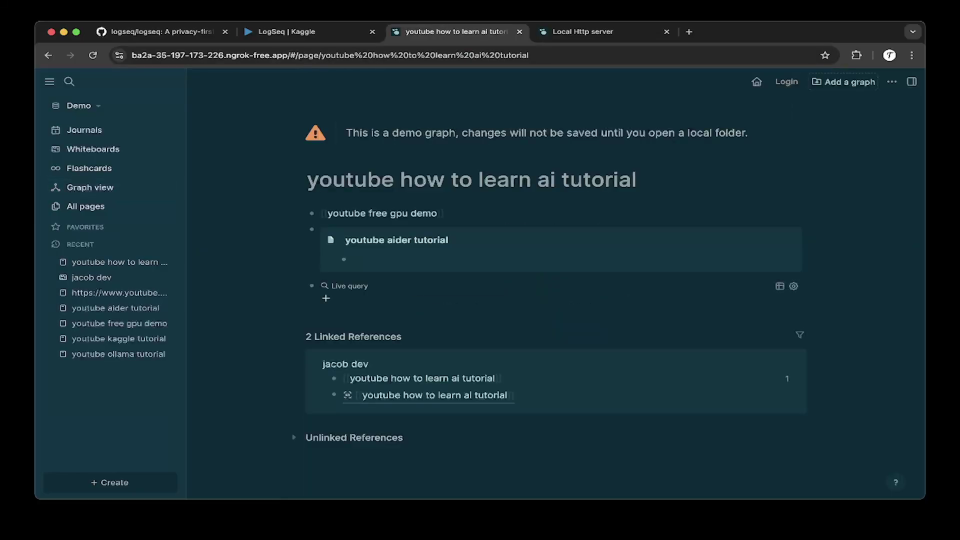
Step: Check the creation options, including New page, and return to the graph view
click(110, 483)
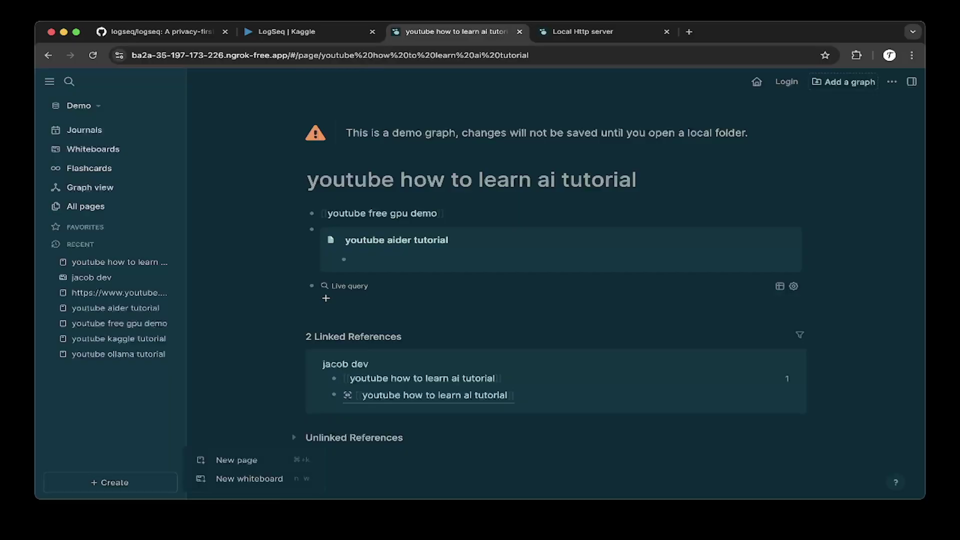
click(236, 460)
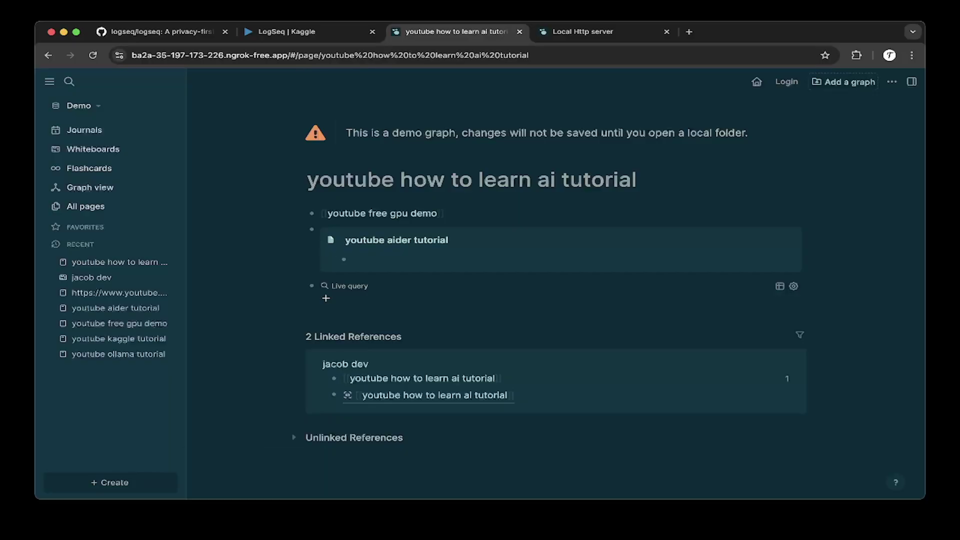
click(85, 186)
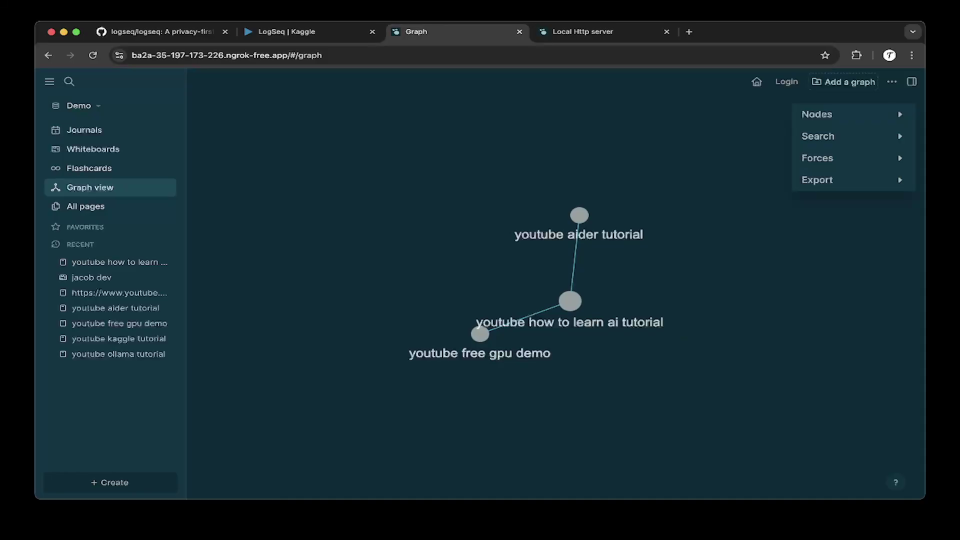
Step: Open the page for adding a graph and examine the folders Logseq stores, from /assets to /logseq/config.edn
click(844, 82)
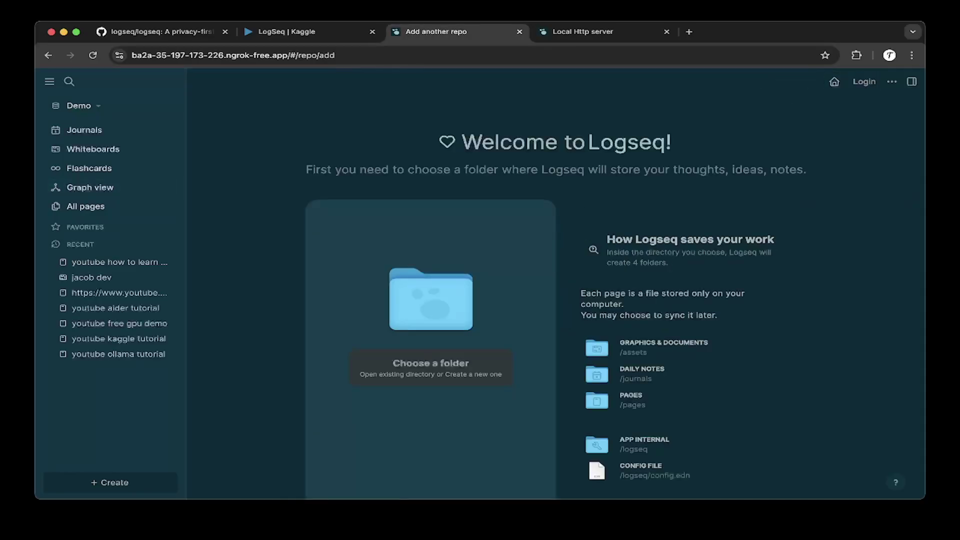
scroll(554, 293, down, 1)
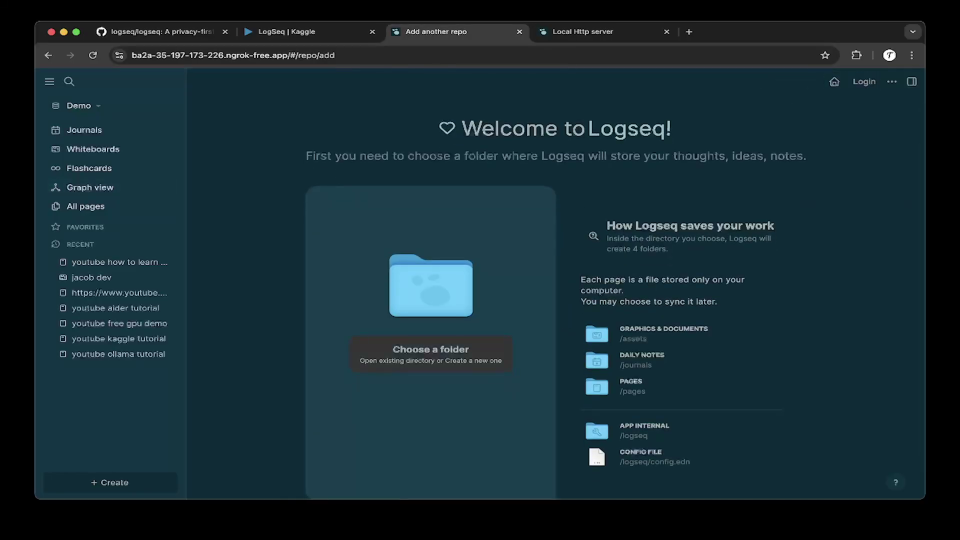
scroll(614, 303, down, 1)
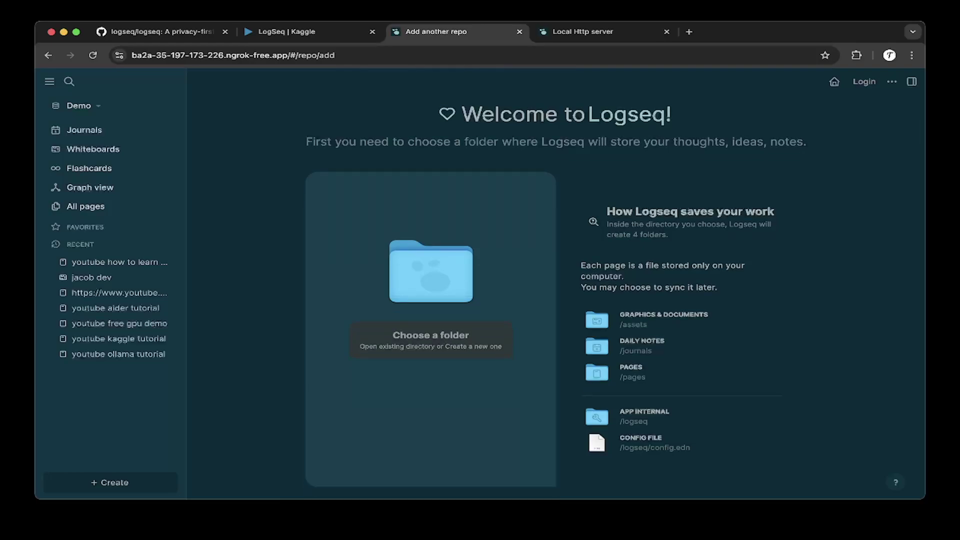
drag(620, 314, 690, 447)
key(Escape)
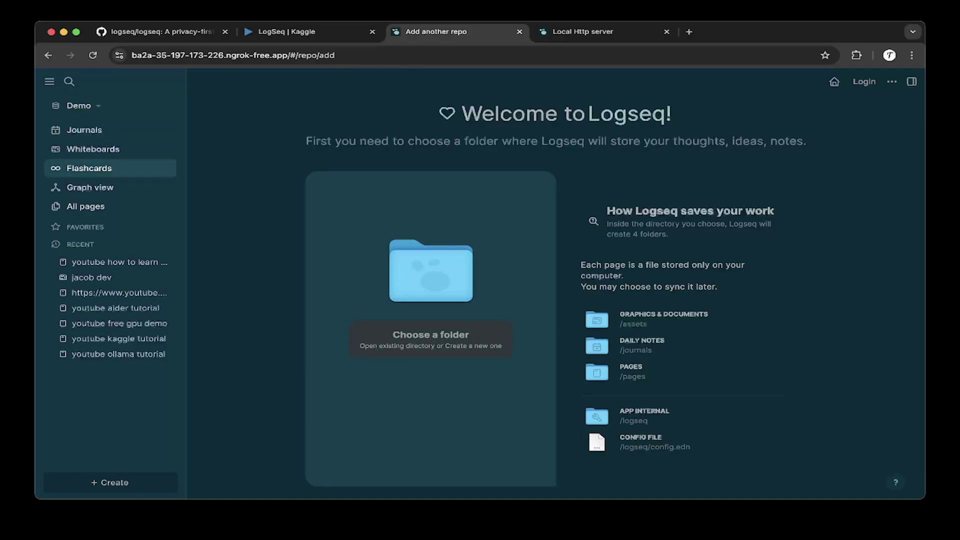
Step: Open the existing whiteboard and move the YouTube video card and the youtube how to learn ai tutorial card apart
click(93, 149)
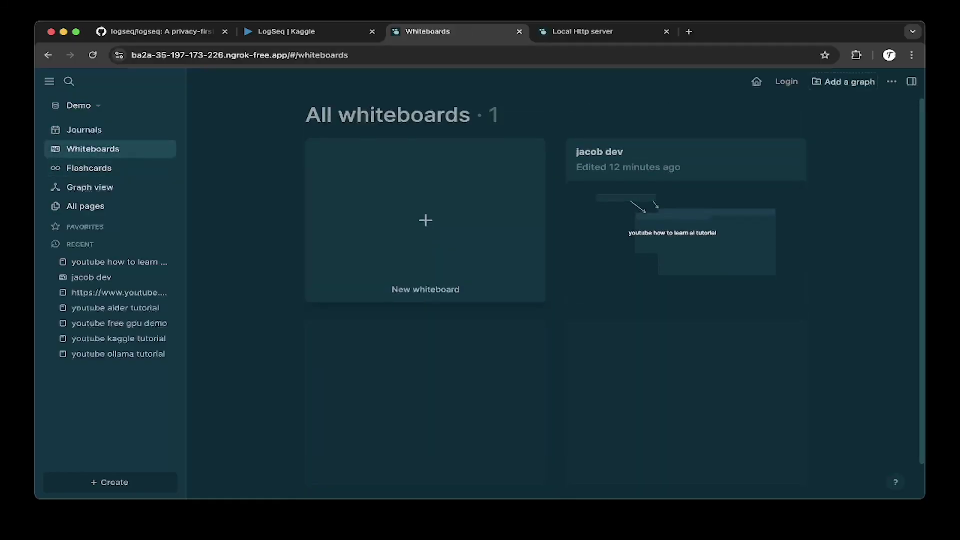
click(600, 234)
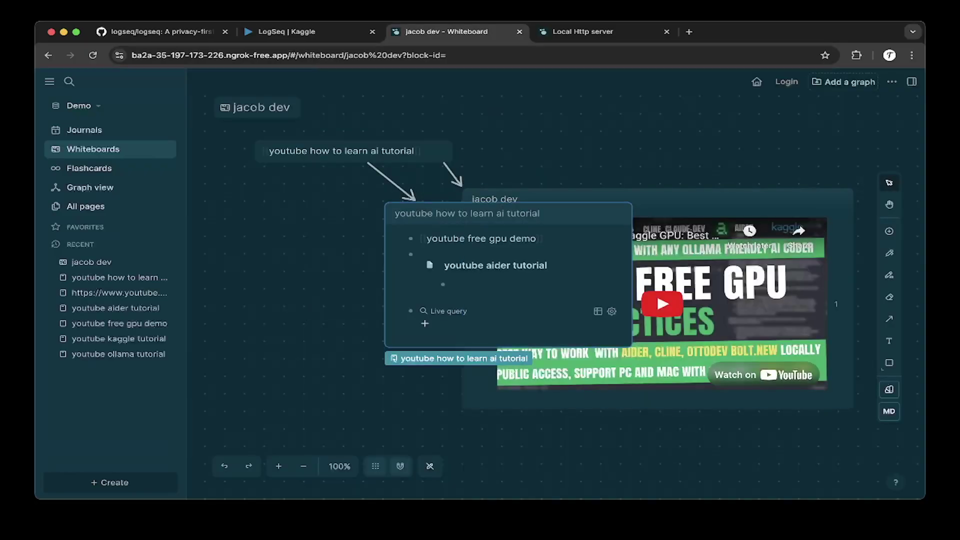
drag(600, 198, 644, 143)
key(Escape)
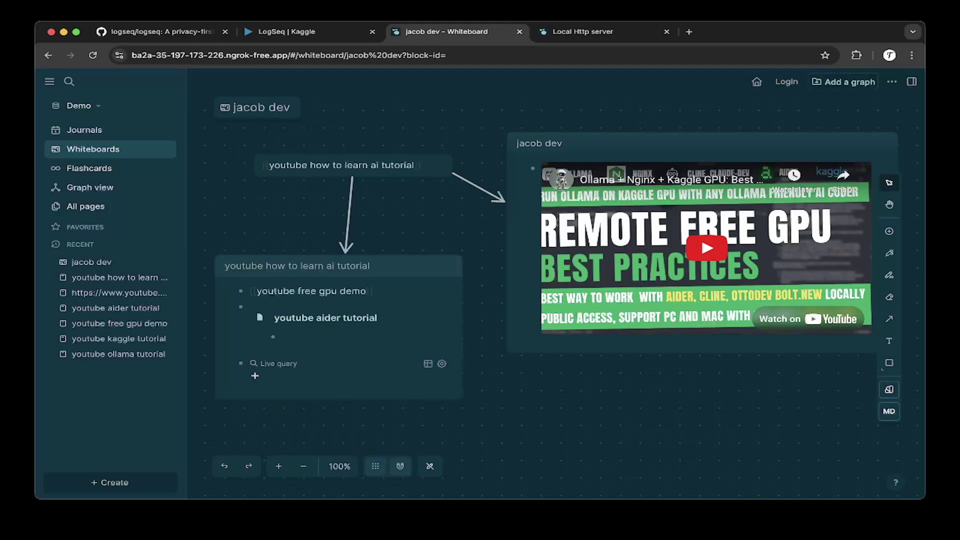
Step: Check the New block, Search only blocks and Search only pages options on an empty whiteboard area without adding anything
double_click(494, 409)
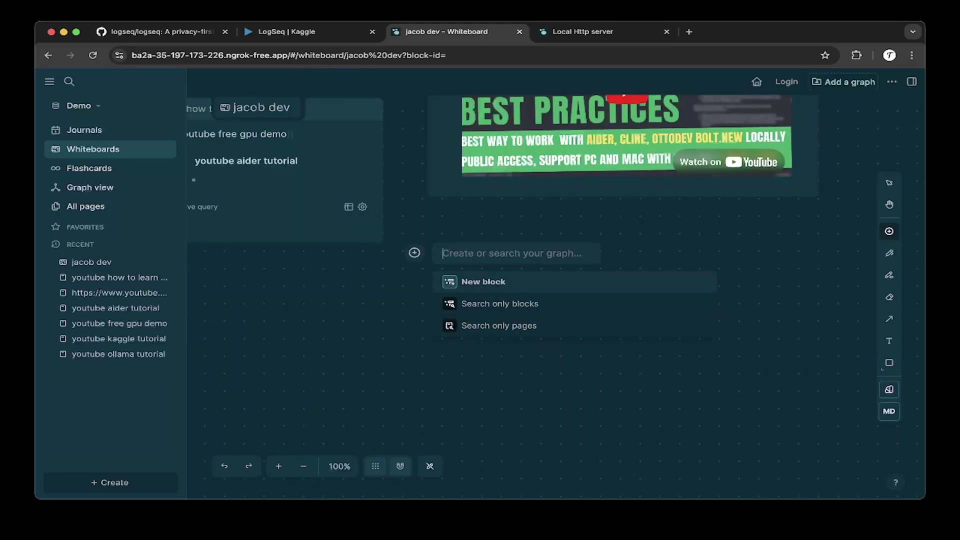
key(Down)
key(Down)
key(Down)
key(BackSpace)
key(Escape)
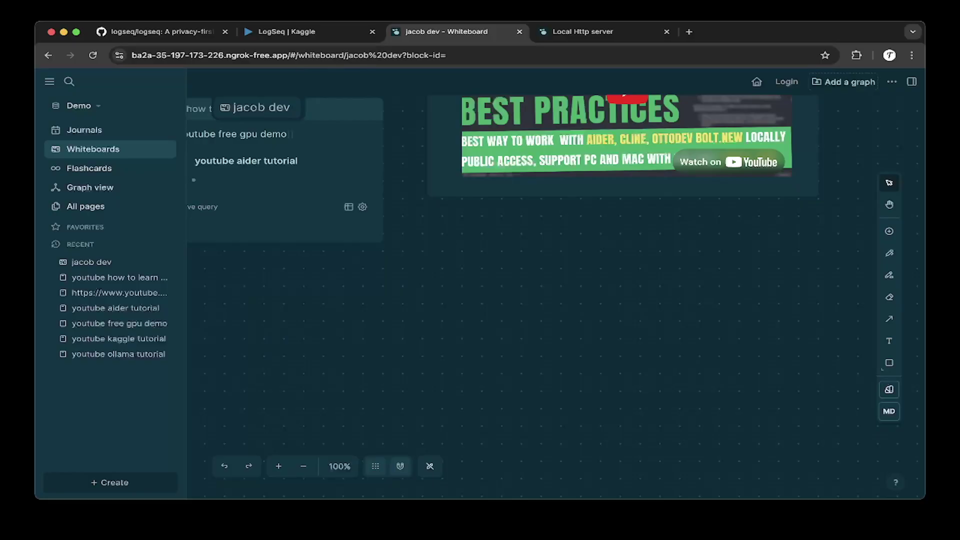
scroll(489, 291, down, 3)
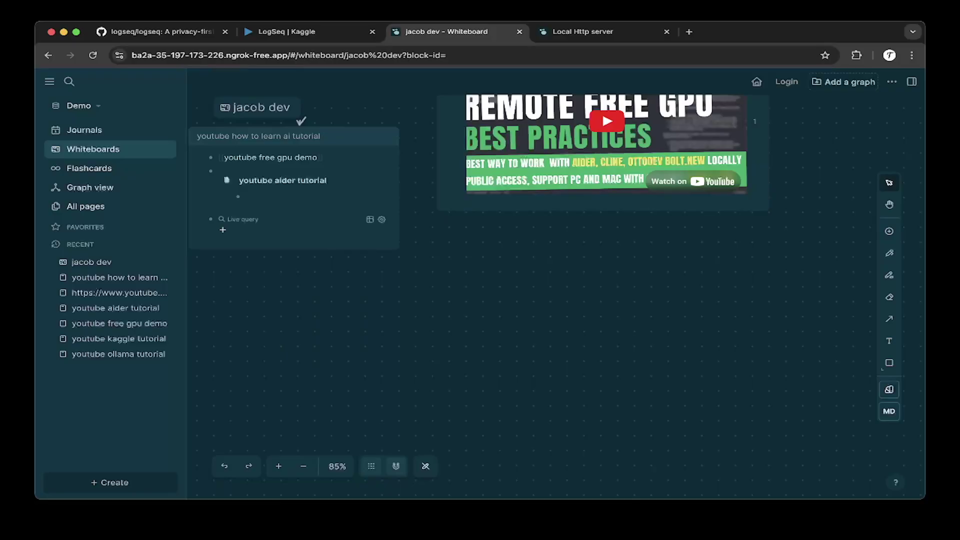